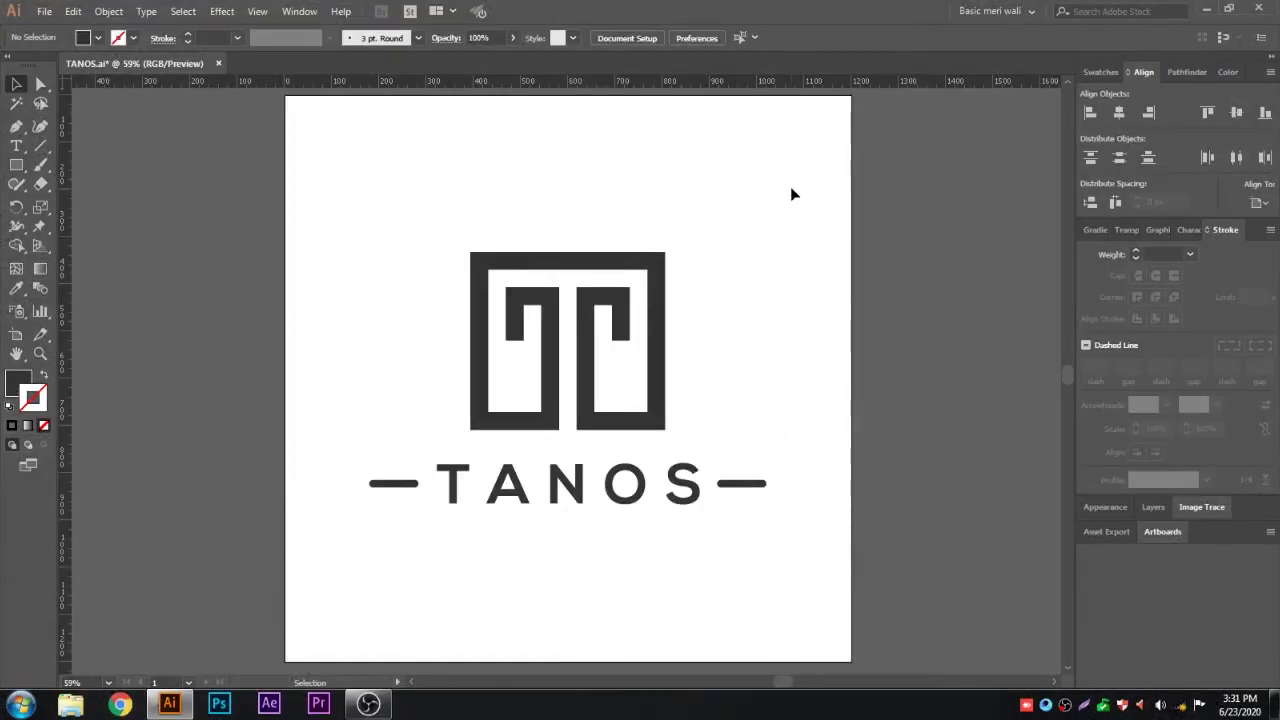
- Scale the whole TANOS logo down and place it in the top-right corner of the 1200px artboard
mouse_move(790, 188)
mouse_down()
mouse_move(586, 457)
mouse_move(350, 549)
mouse_up()
drag(370, 507, 637, 374)
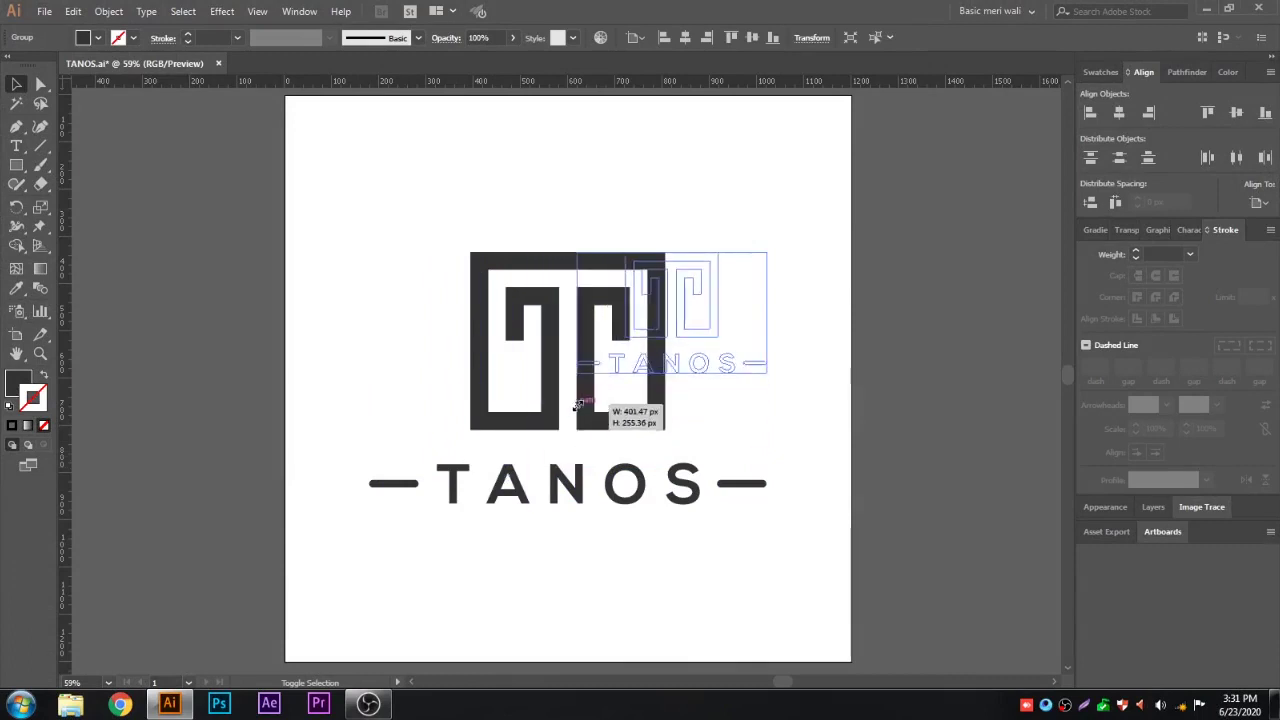
drag(718, 312, 792, 153)
click(728, 266)
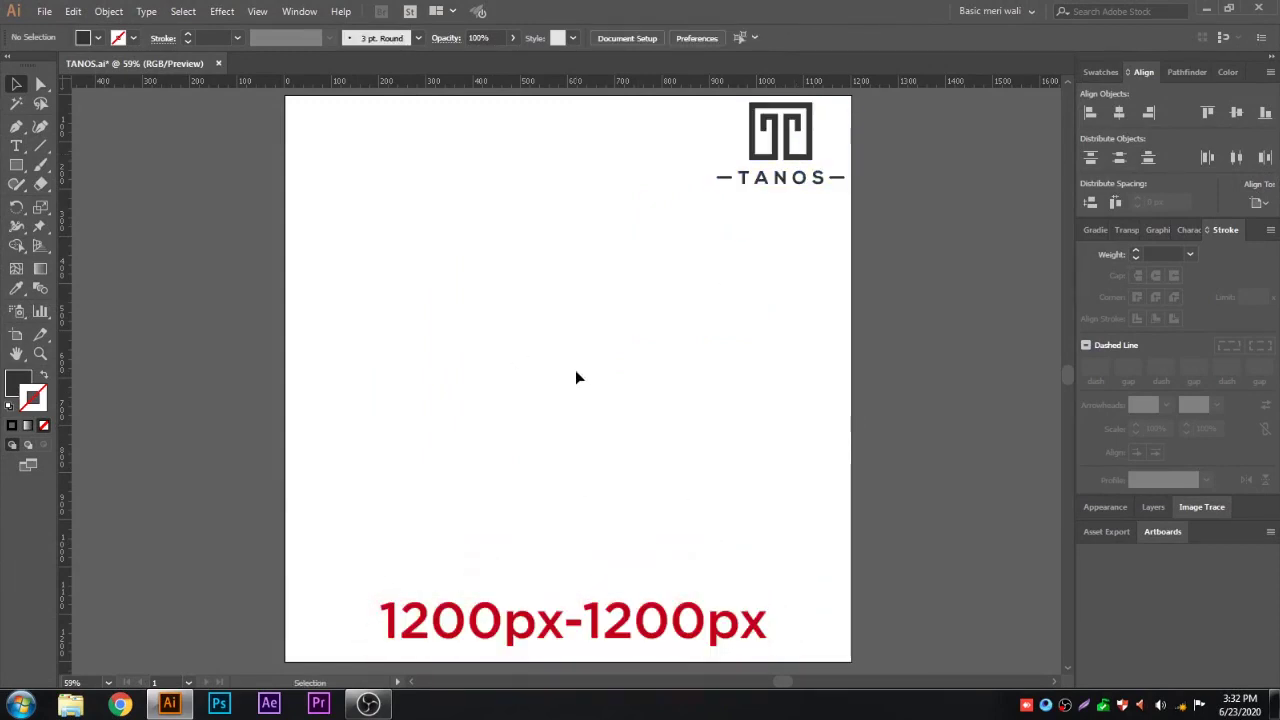
- Draw a long vertical line on the artboard with a black 2 pt stroke
key(ctrl+plus)
key(ctrl+plus)
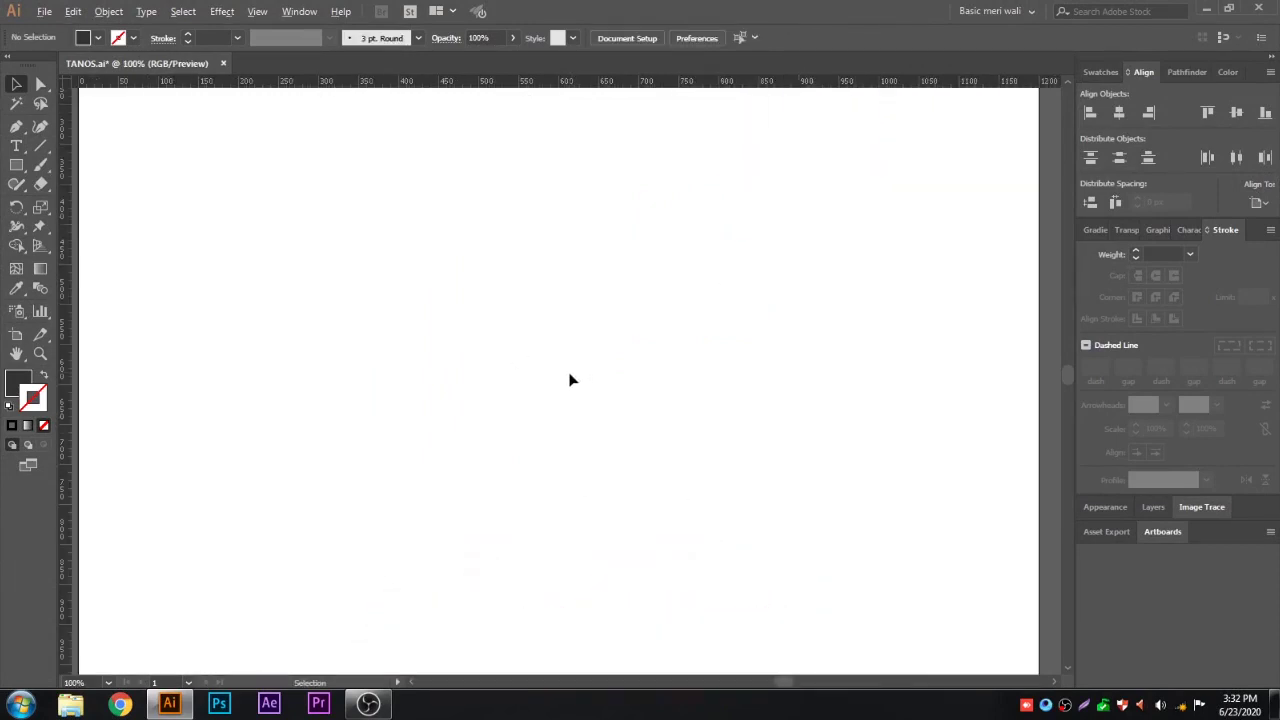
key(ctrl+plus)
click(41, 145)
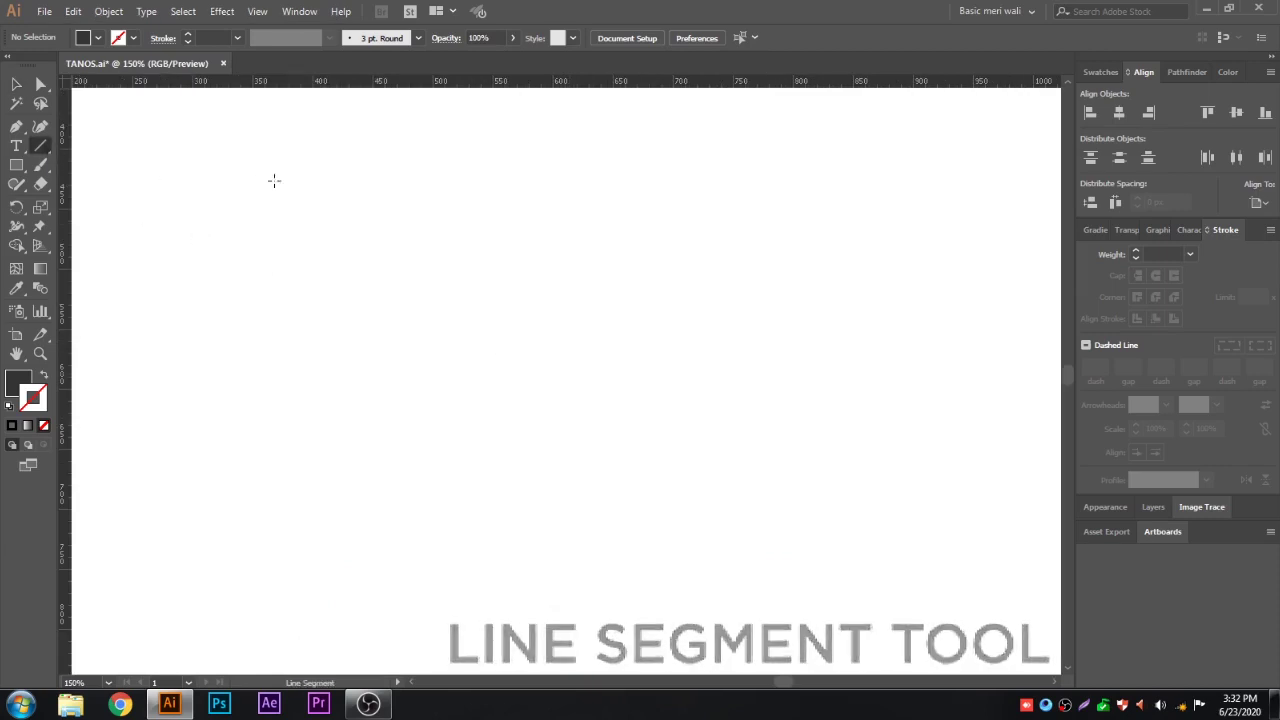
drag(330, 150, 330, 600)
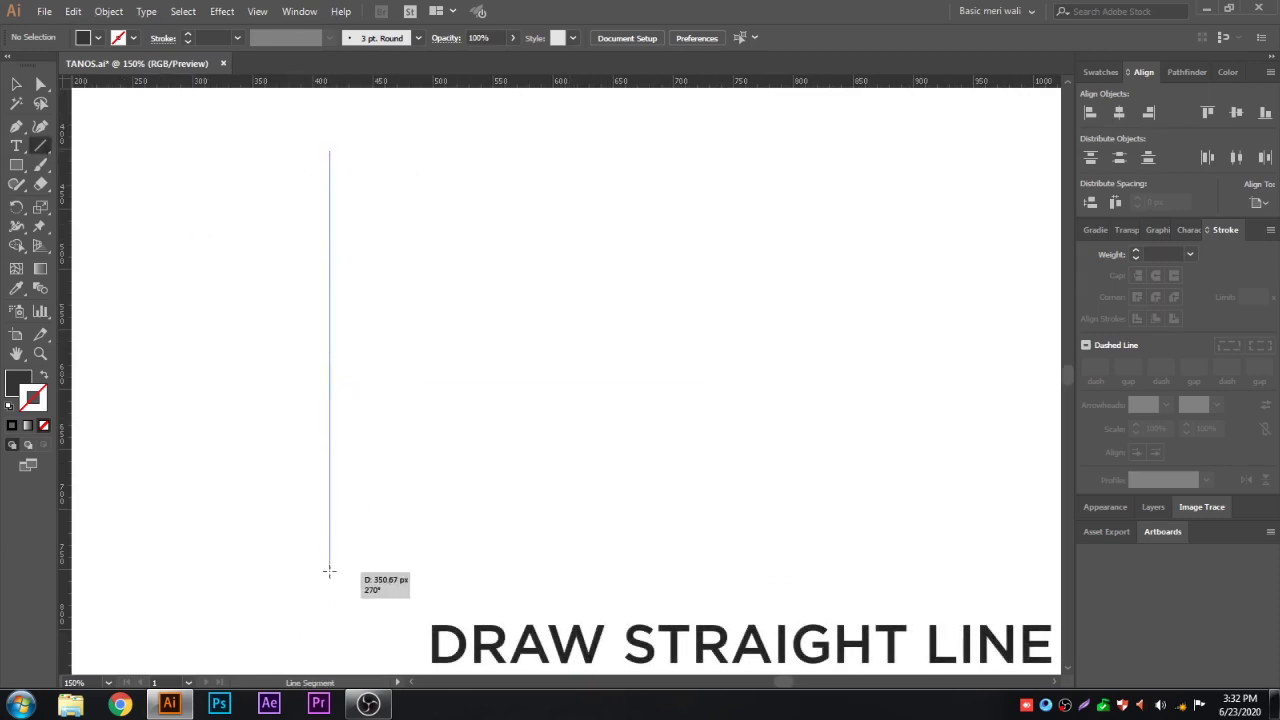
key(v)
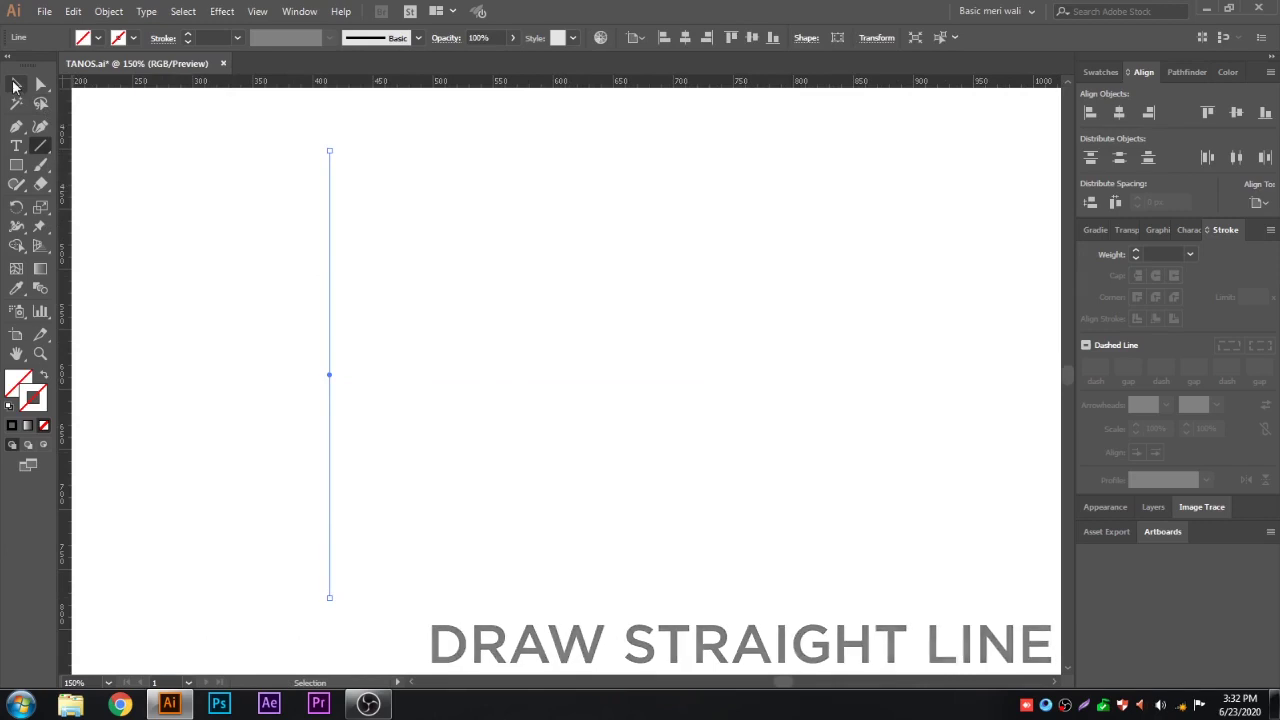
click(38, 398)
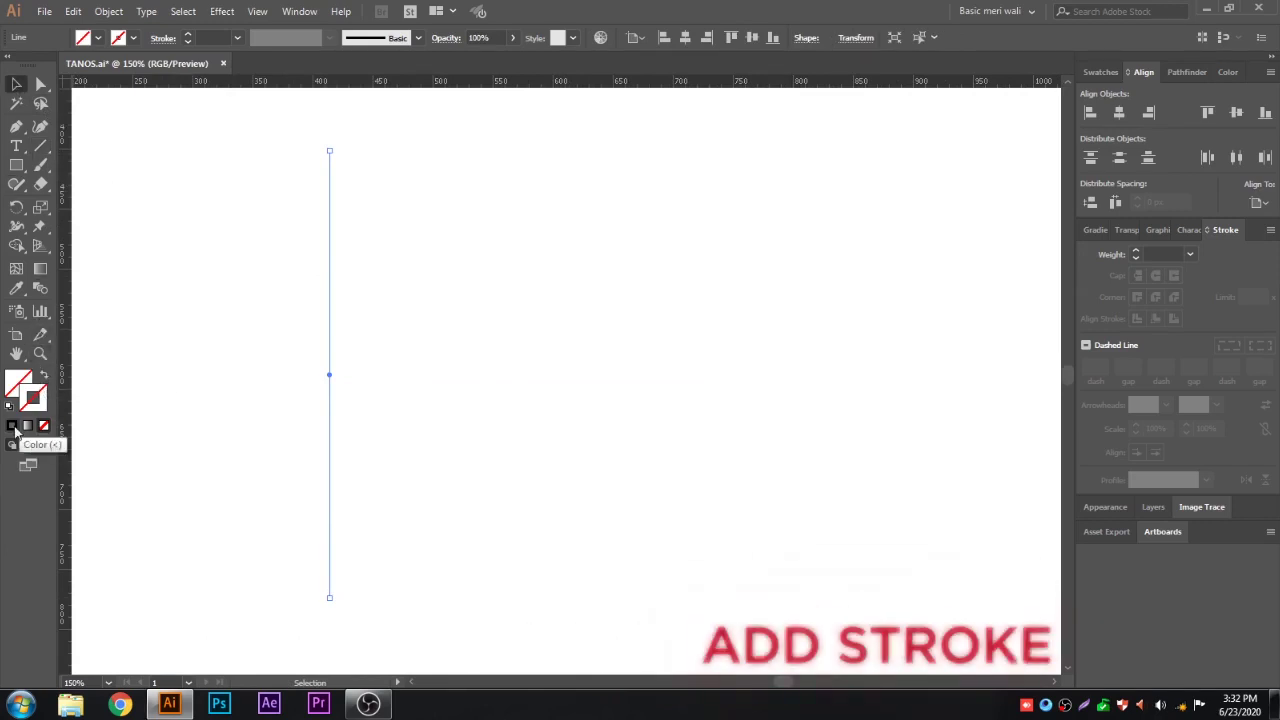
click(12, 426)
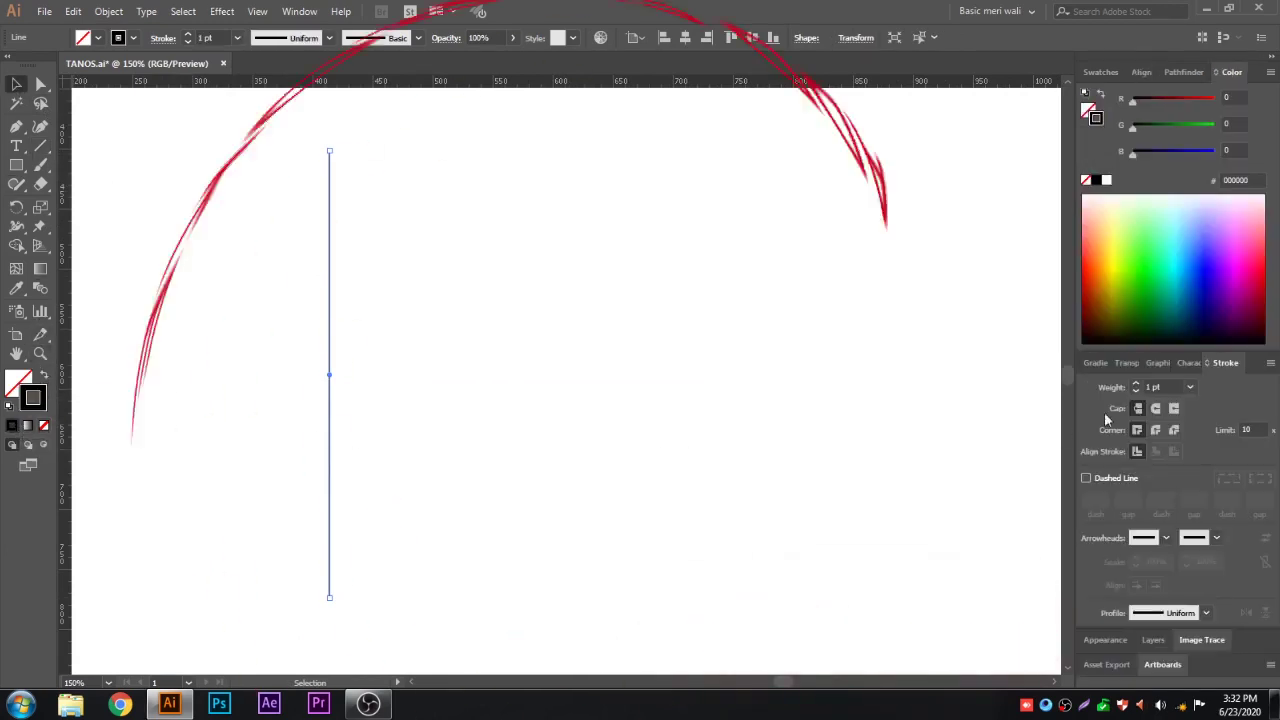
click(1135, 384)
click(752, 344)
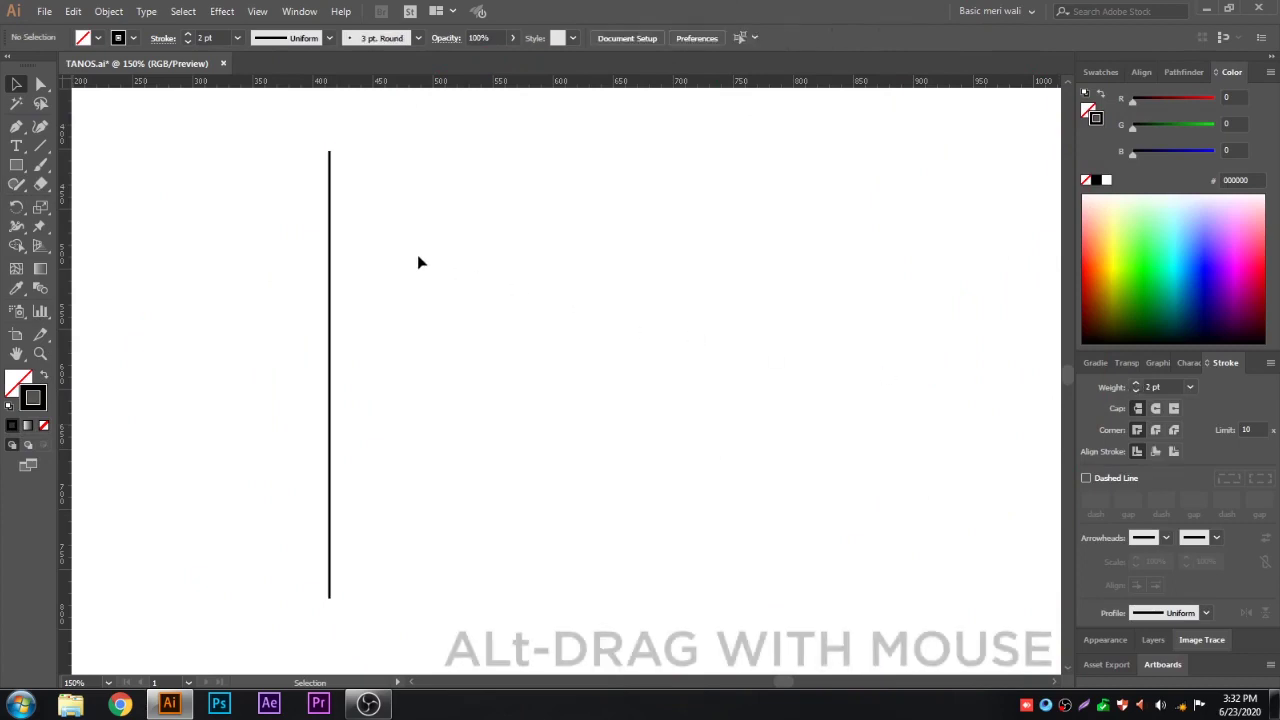
- Duplicate the line rightward into twelve evenly spaced vertical lines and select them all
drag(331, 262, 368, 268)
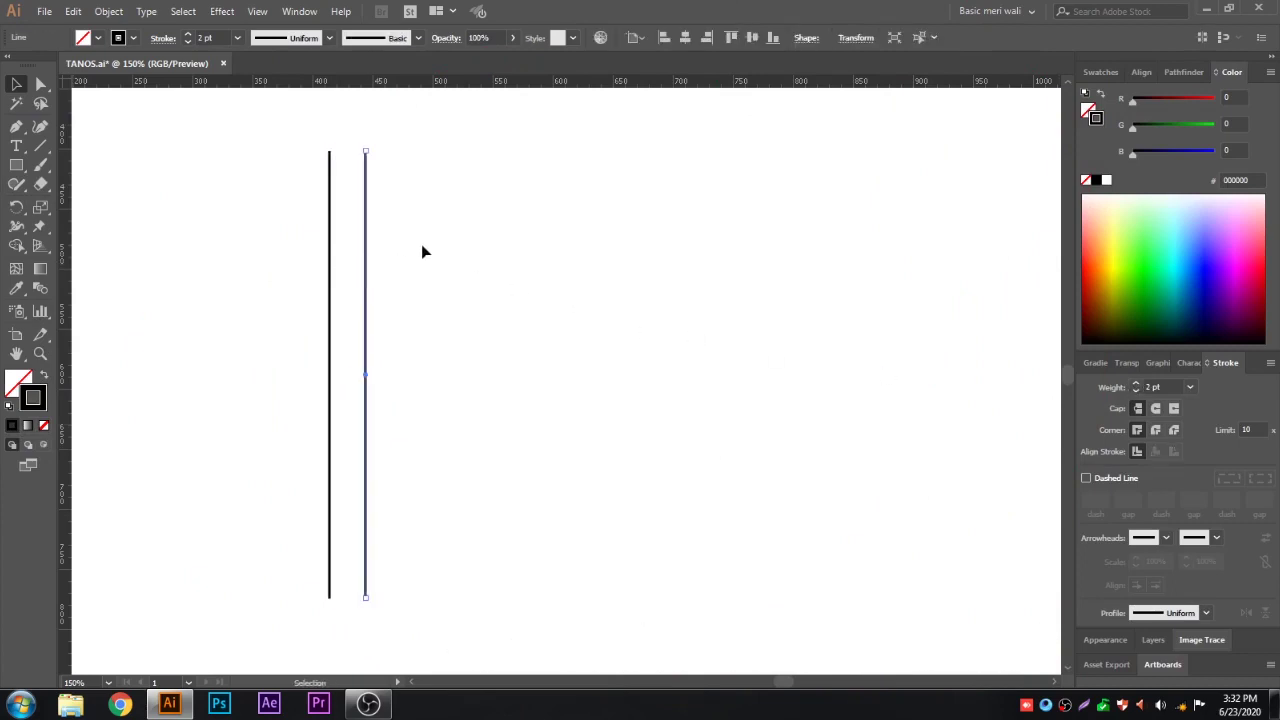
key(ctrl+d)
key(ctrl+d)
key(ctrl+d)
key(ctrl+d)
key(ctrl+d)
key(ctrl+d)
key(ctrl+d)
key(ctrl+d)
key(ctrl+d)
key(ctrl+d)
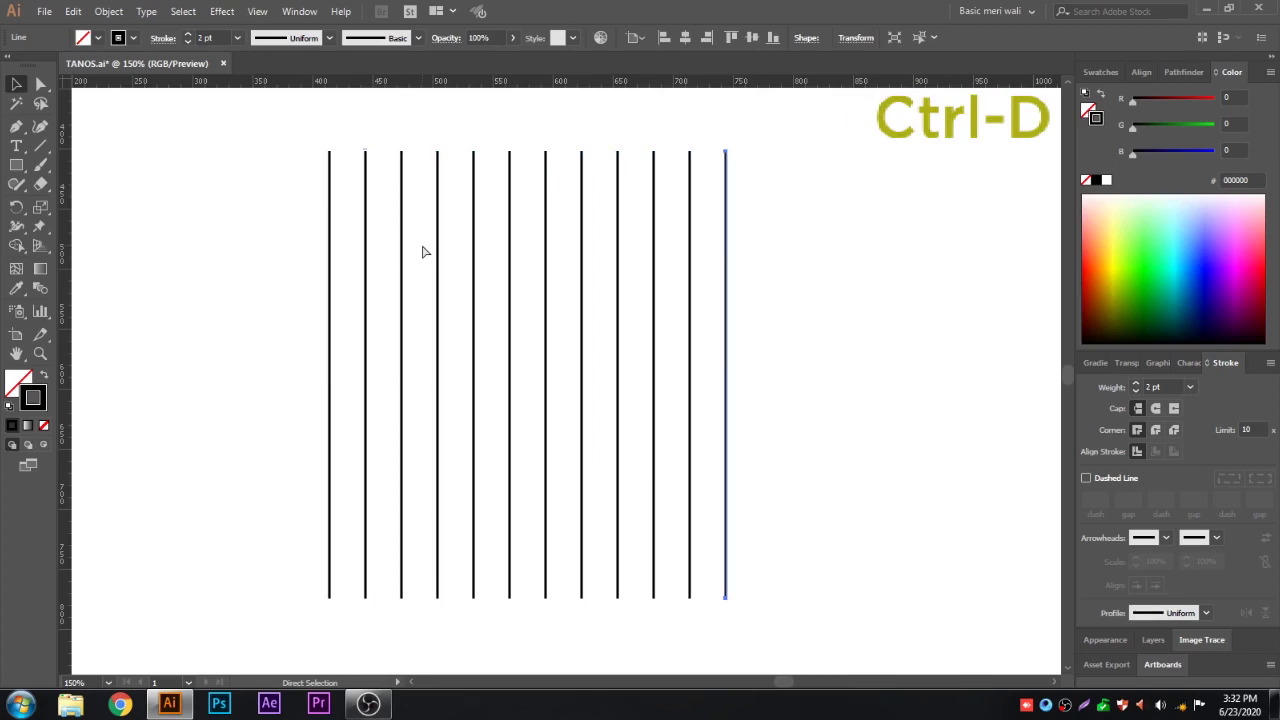
click(847, 207)
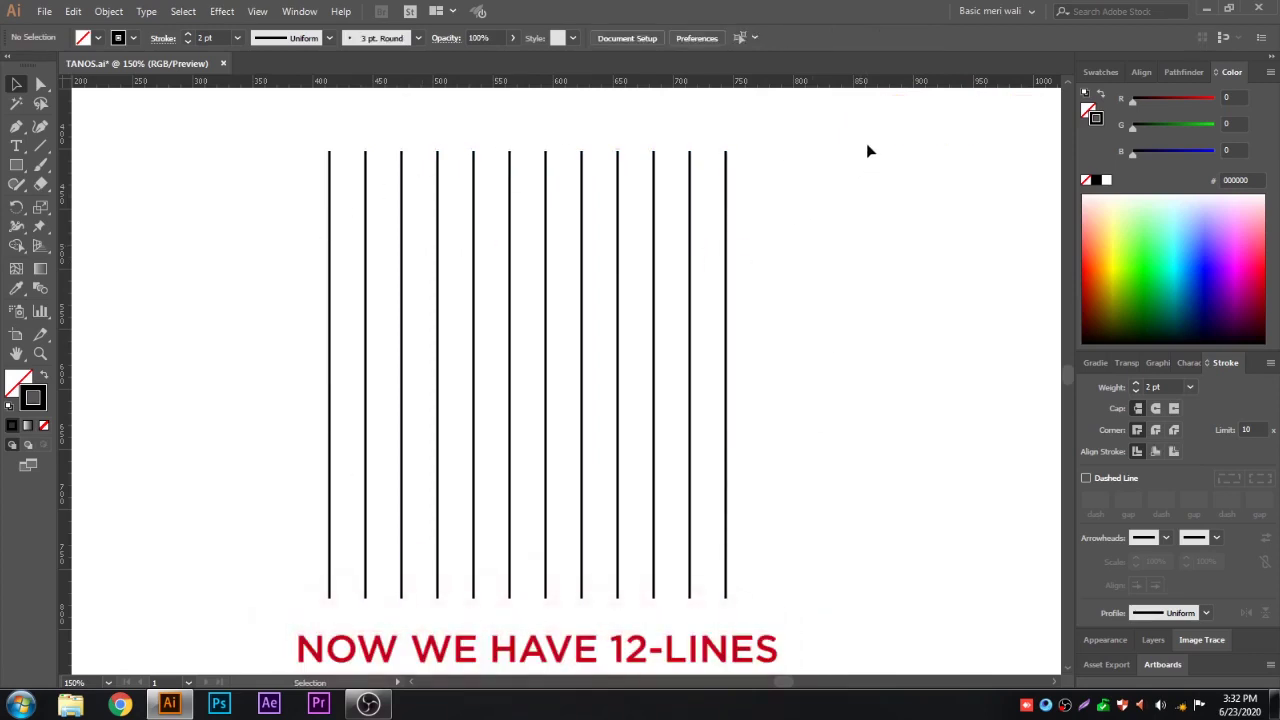
drag(870, 137, 280, 568)
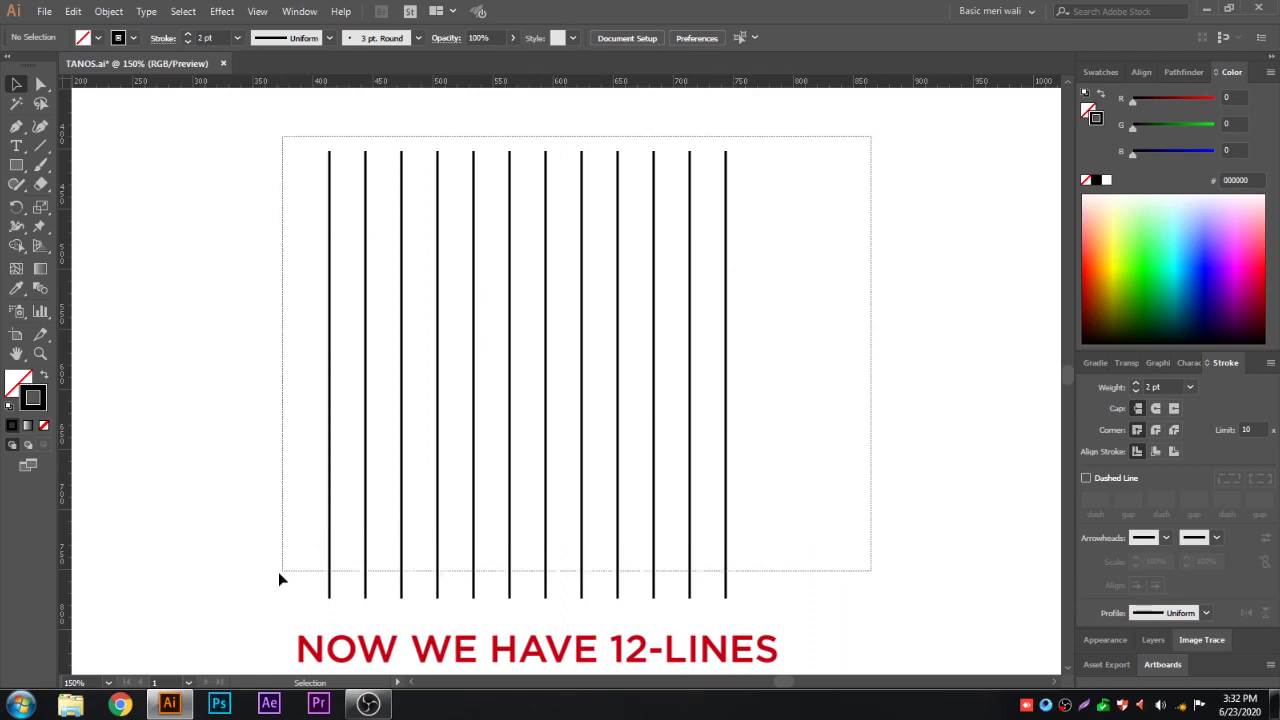
- Make a 90° rotated copy of the twelve lines to form a square grid
right_click(333, 373)
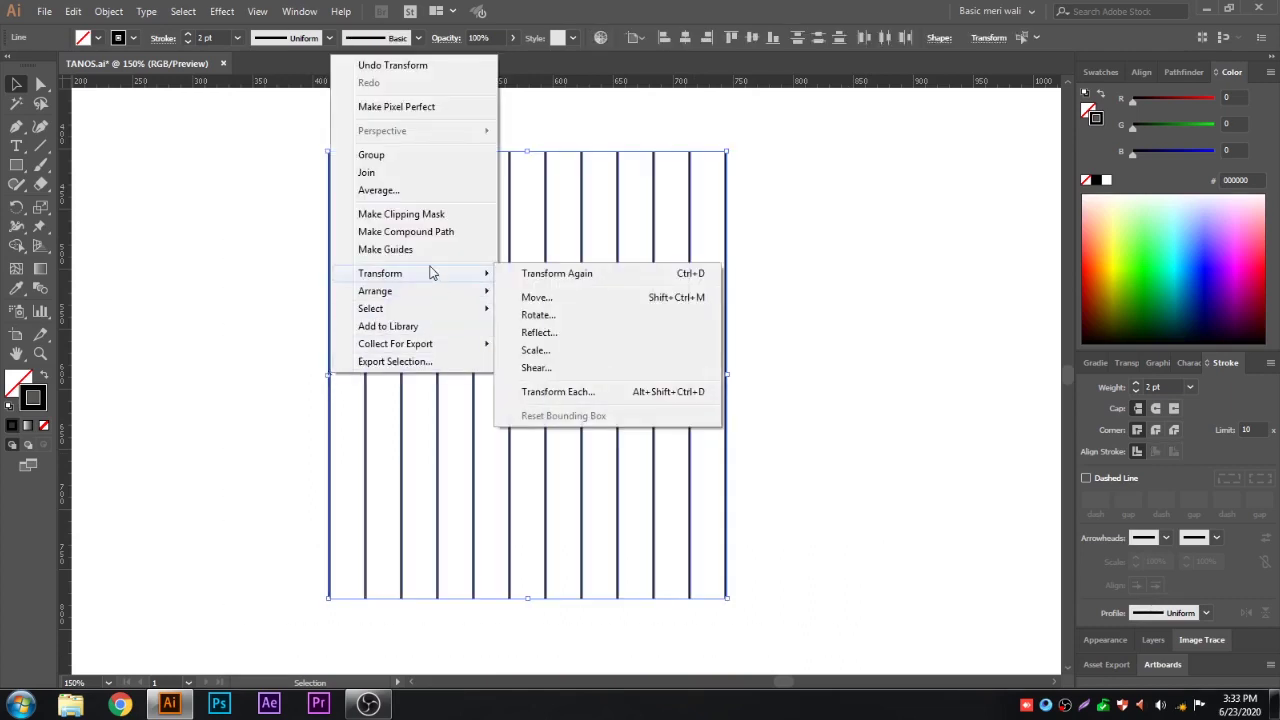
click(531, 314)
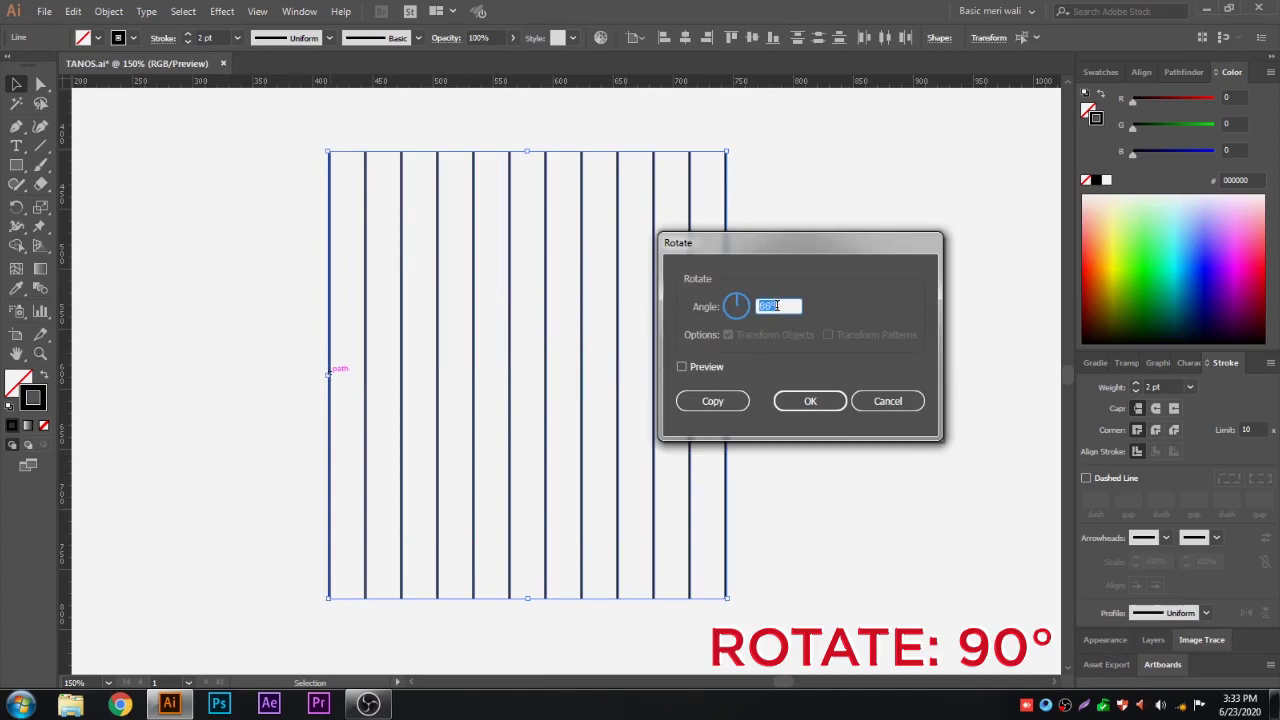
click(682, 367)
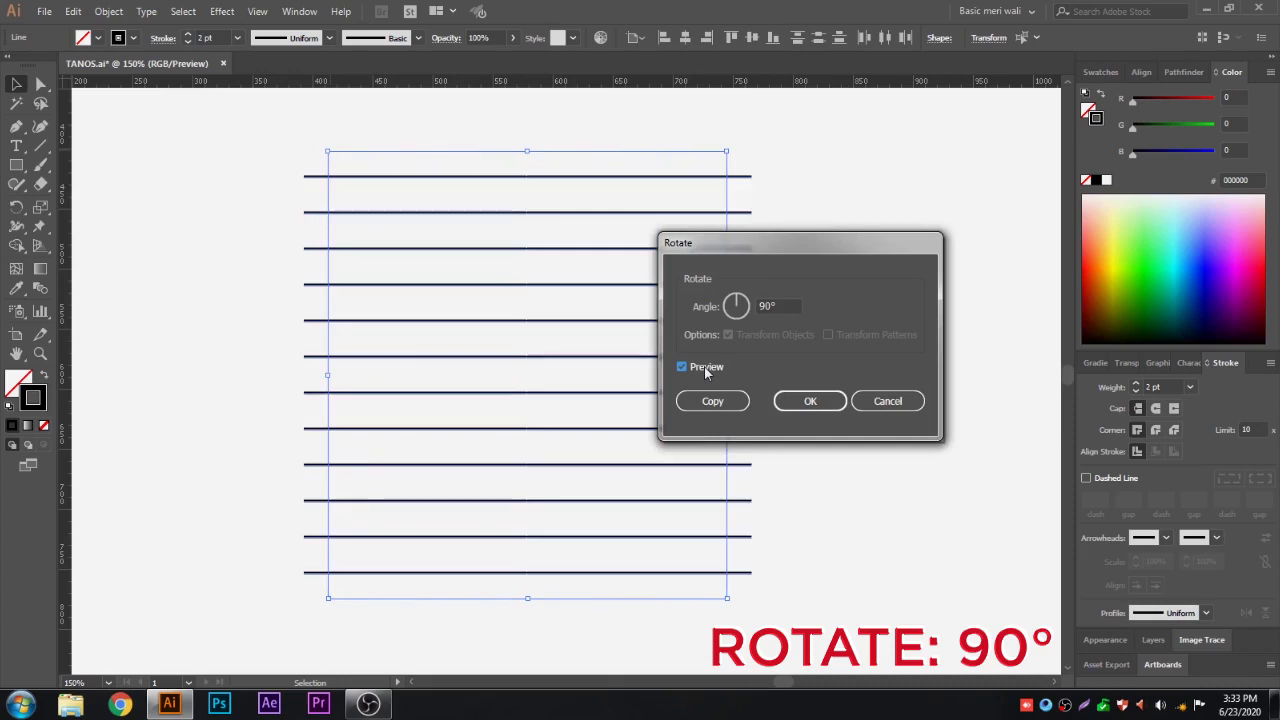
click(726, 400)
click(859, 344)
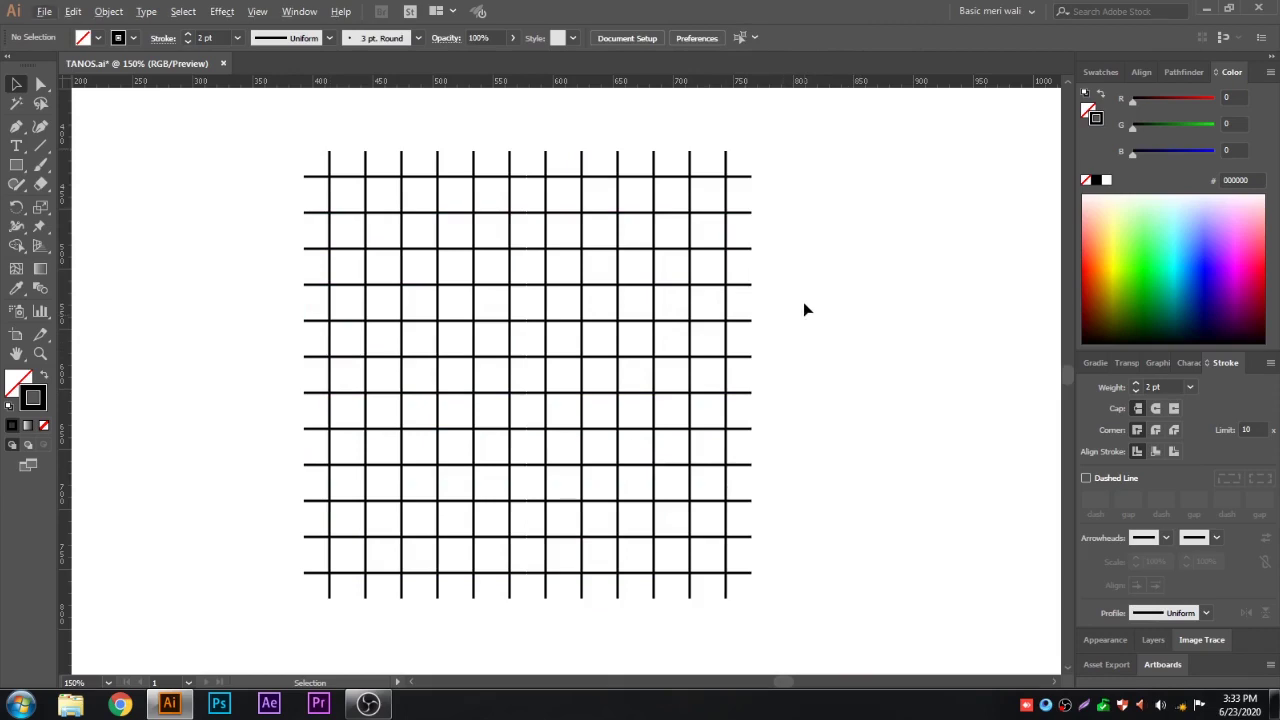
- Move the TANOS logo down beside the grid and frame both in view
key(ctrl+minus)
key(ctrl+minus)
drag(817, 114, 775, 385)
click(700, 448)
key(ctrl+plus)
key(ctrl+plus)
drag(635, 477, 625, 505)
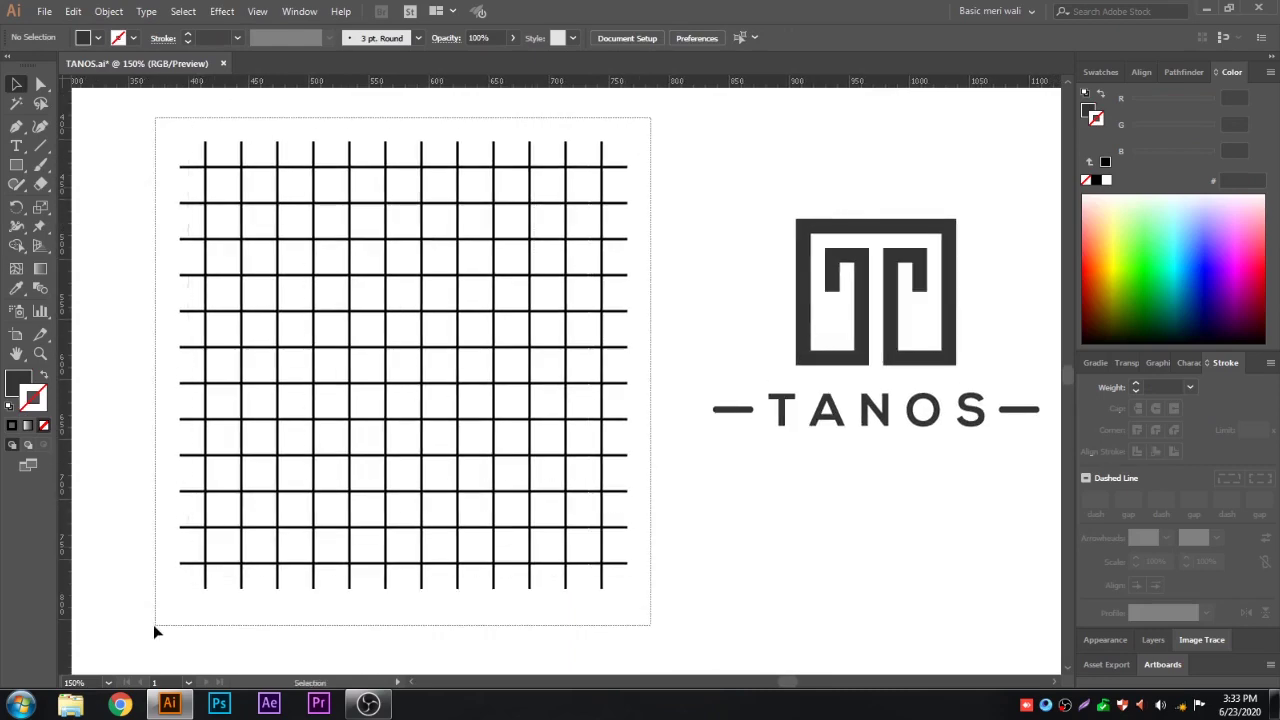
- Fill the grid black and Shape Builder-merge cells into the bottom bar, middle column, top hook and second column
drag(650, 123, 154, 624)
click(11, 425)
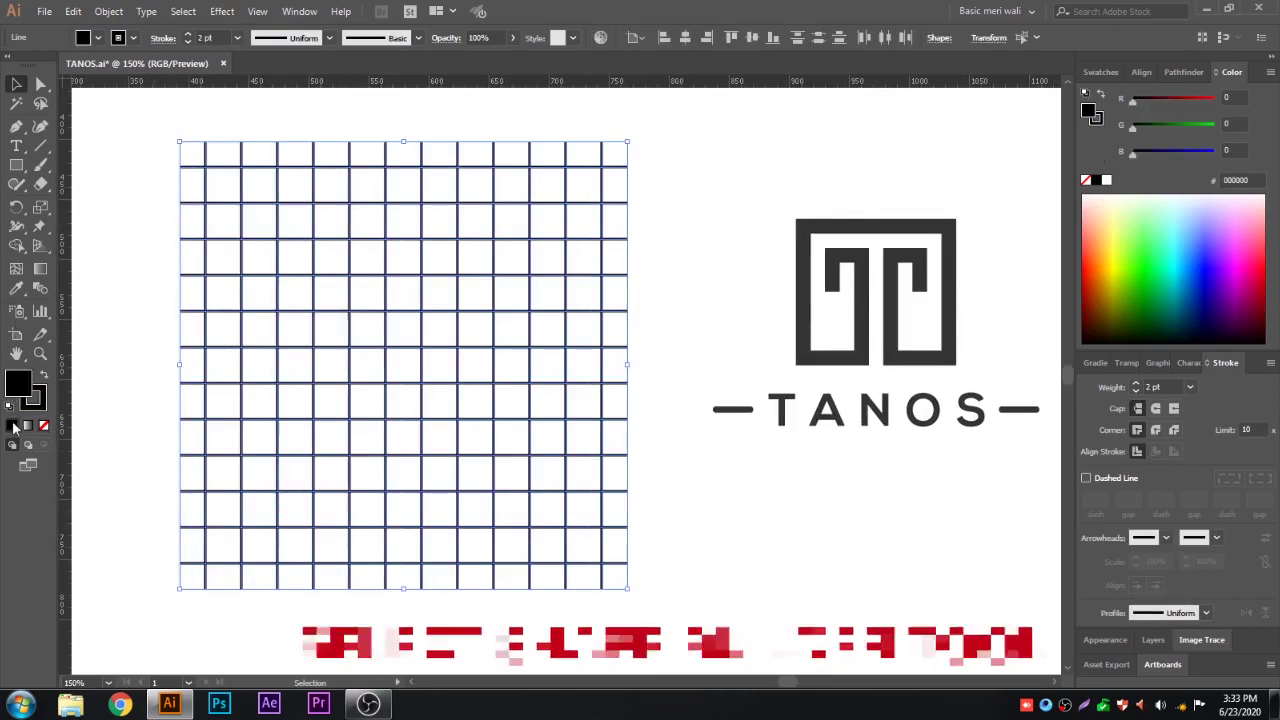
click(16, 245)
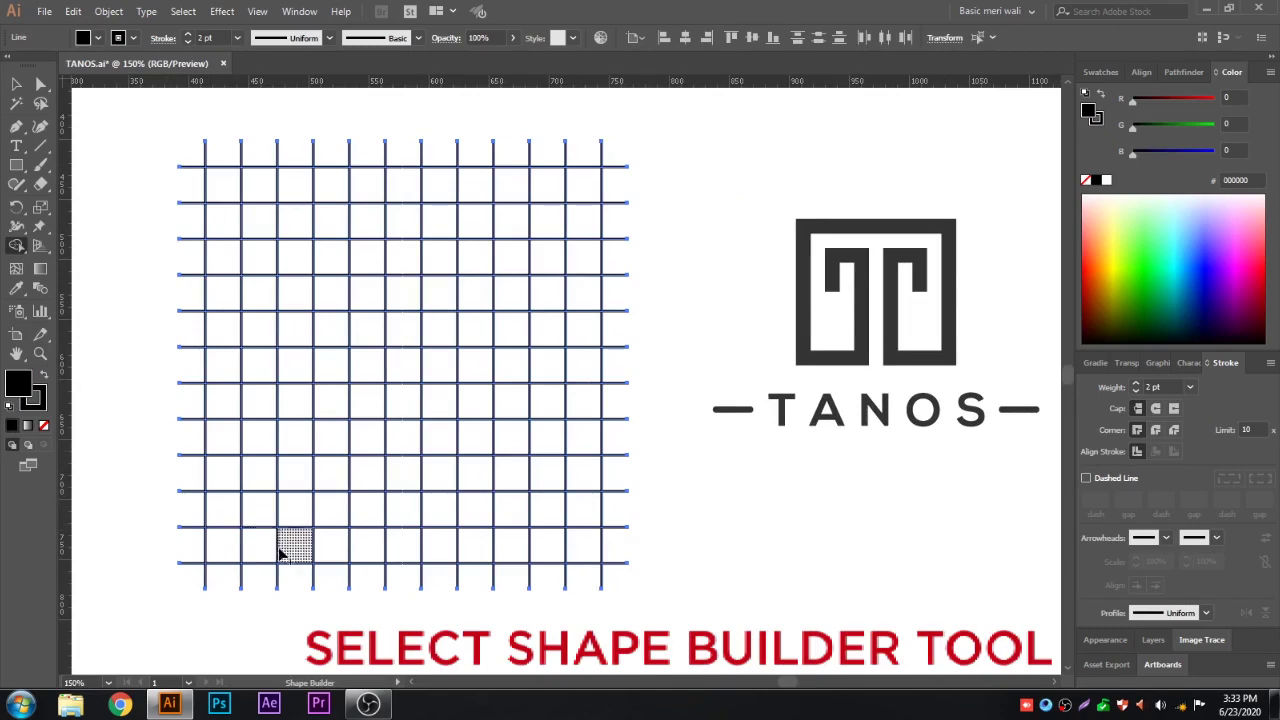
mouse_move(283, 562)
mouse_down()
mouse_move(223, 543)
mouse_move(223, 185)
mouse_move(298, 198)
mouse_move(586, 189)
mouse_move(578, 543)
mouse_move(440, 550)
mouse_up()
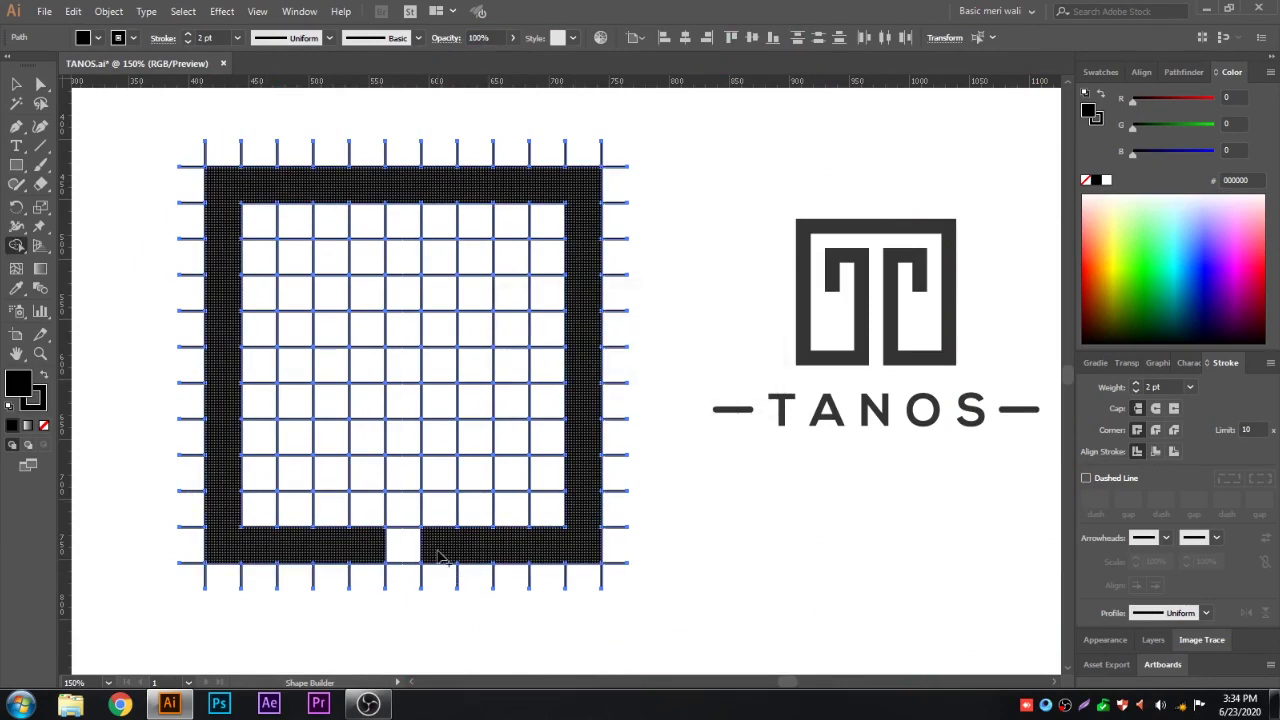
drag(437, 555, 450, 276)
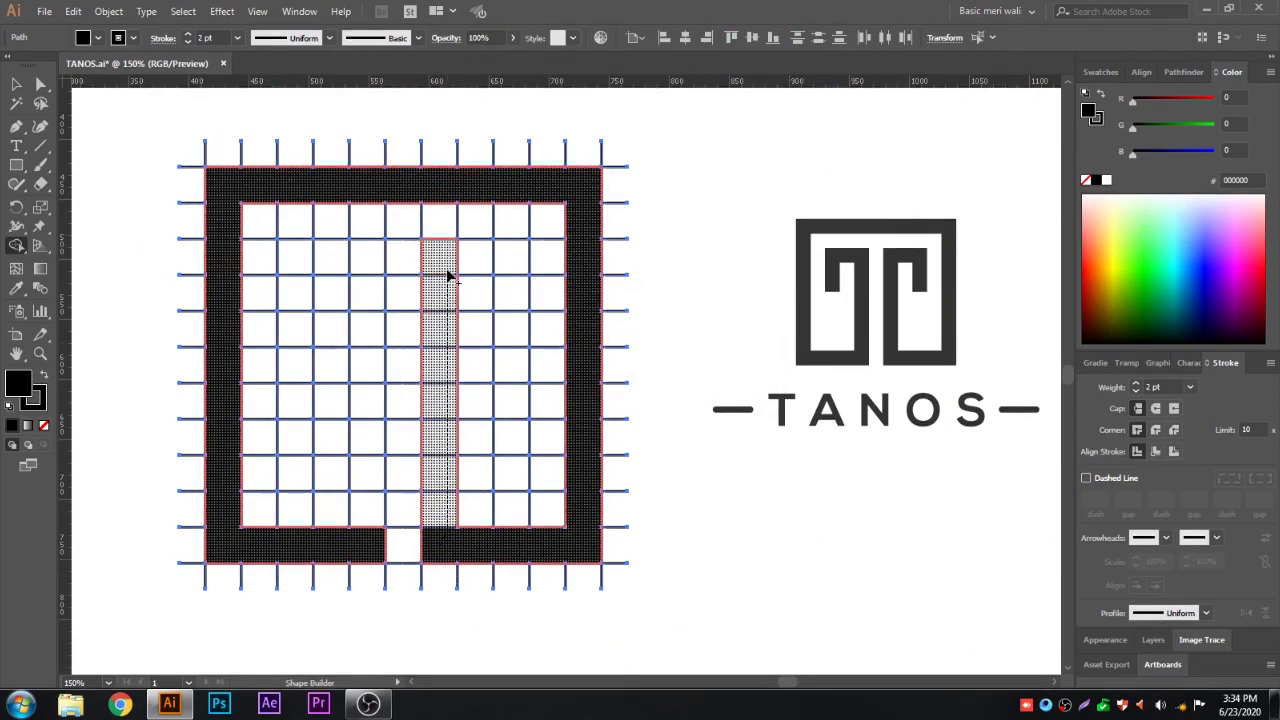
mouse_move(450, 262)
mouse_down()
mouse_move(510, 258)
mouse_move(525, 340)
mouse_up()
drag(376, 556, 380, 262)
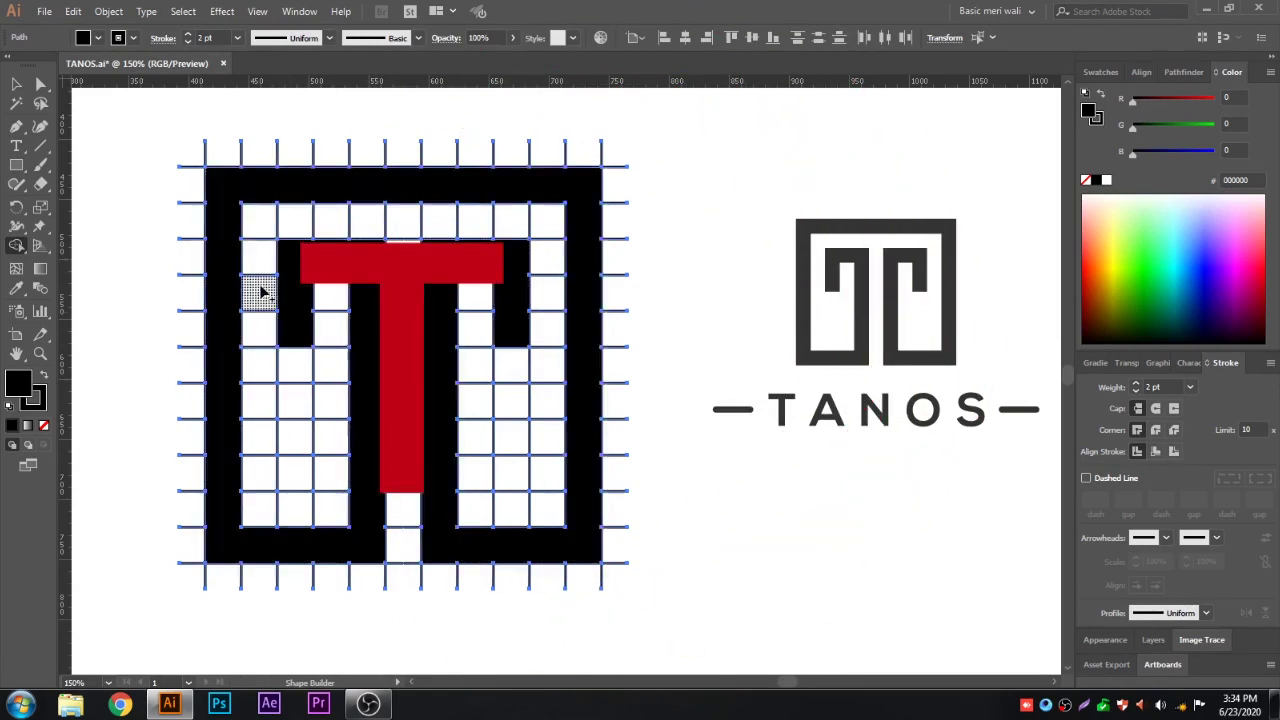
click(15, 85)
- Move the TANOS logo up near the top and shift an inner black shape slightly right
scroll(531, 337, down, 1)
scroll(543, 349, down, 1)
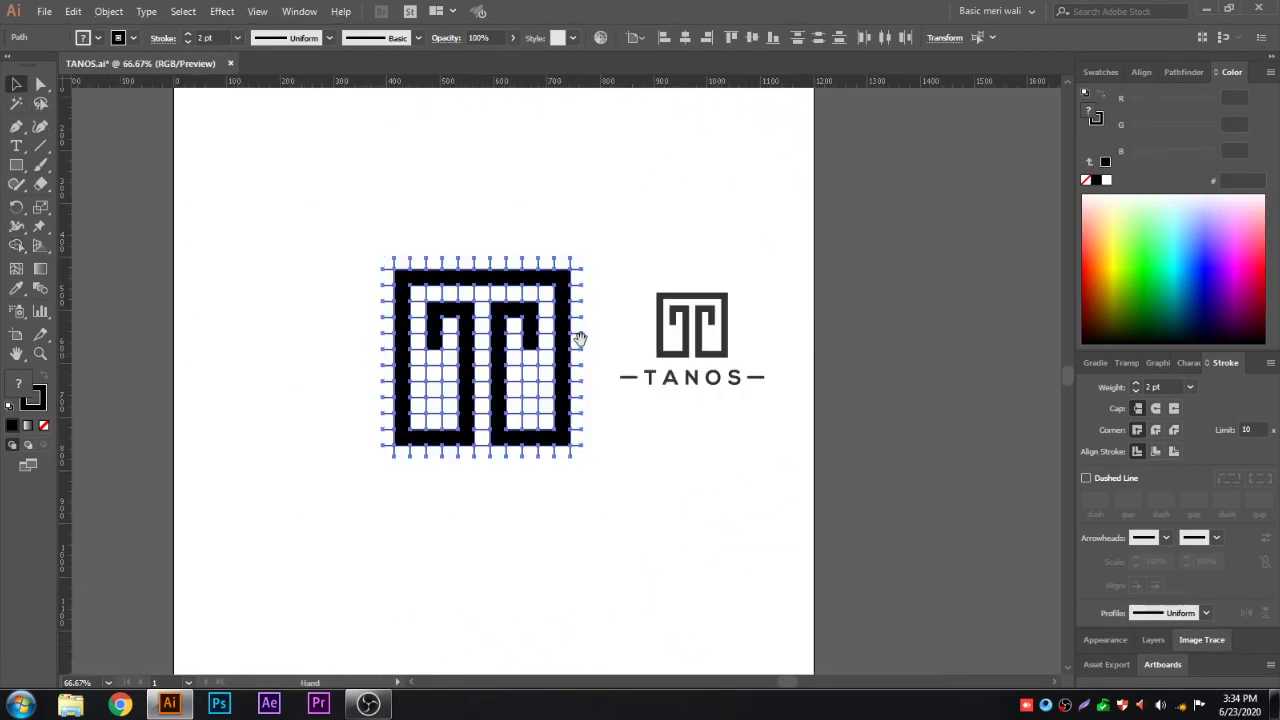
mouse_move(743, 343)
mouse_down()
mouse_move(743, 128)
mouse_move(785, 118)
mouse_up()
click(706, 283)
drag(564, 388, 816, 388)
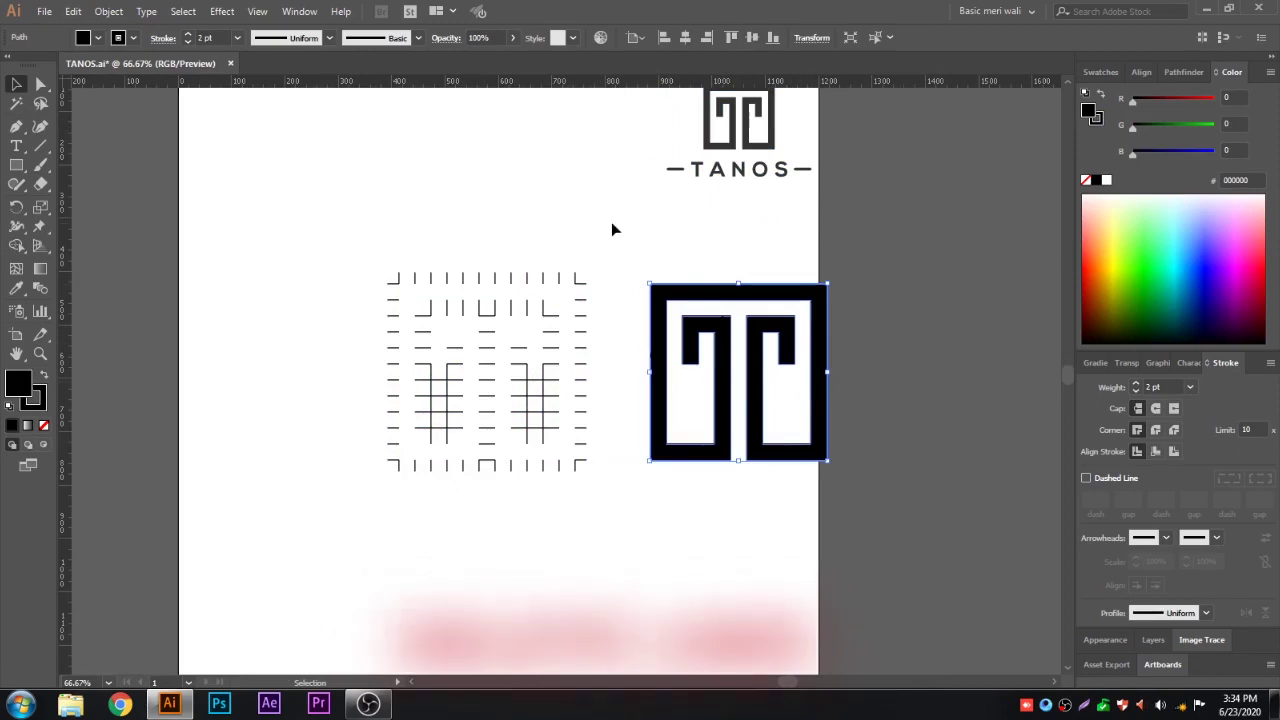
- Delete the leftover grid lines, move the mark into the cleared area and shrink it to two-thirds
drag(611, 222, 349, 511)
key(Delete)
mouse_move(741, 443)
mouse_down()
mouse_move(475, 443)
mouse_move(508, 401)
mouse_up()
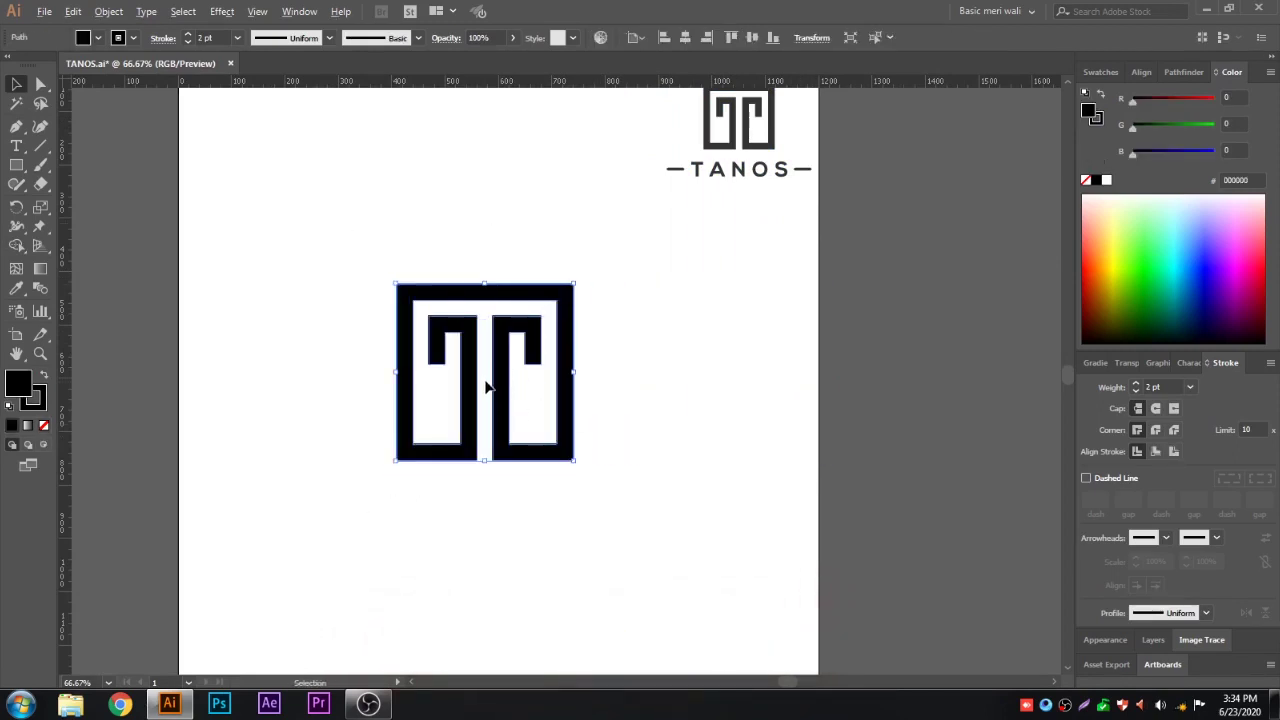
key(ctrl+1)
drag(484, 236, 485, 277)
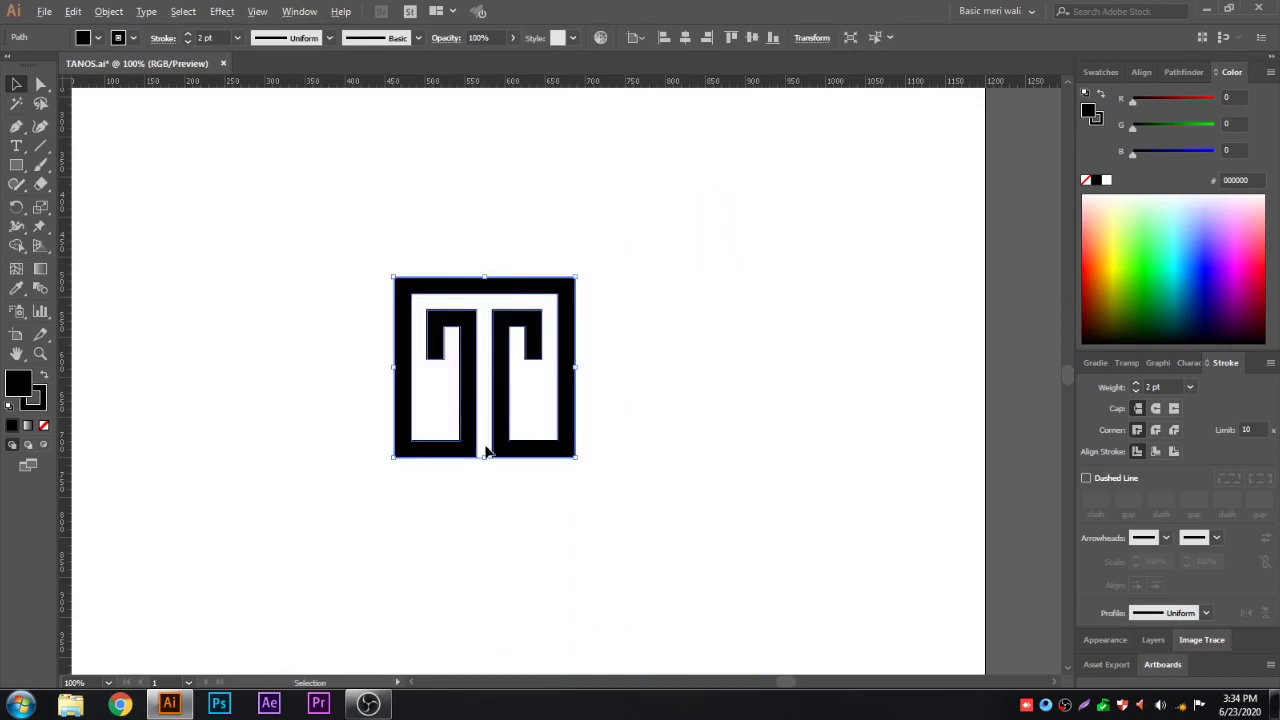
key(ctrl+plus)
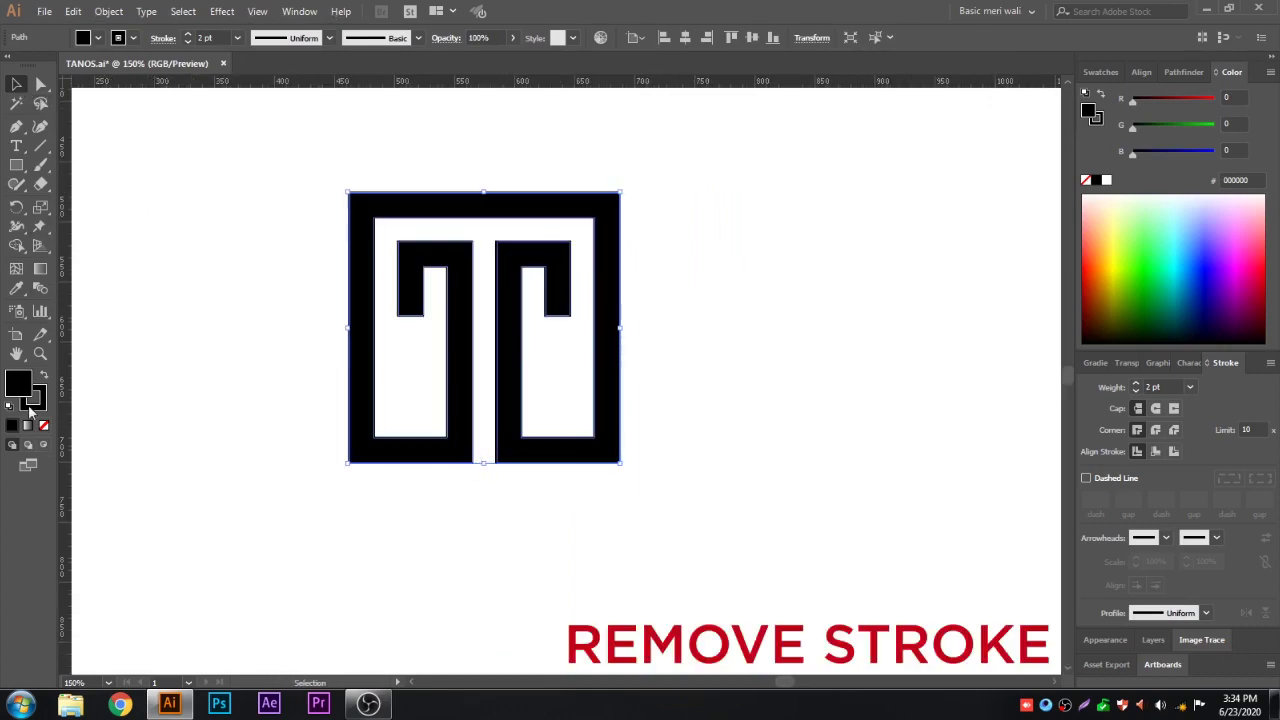
- Set the mark's stroke to None and raise its bottom anchors about 12 px to shorten the legs
click(43, 425)
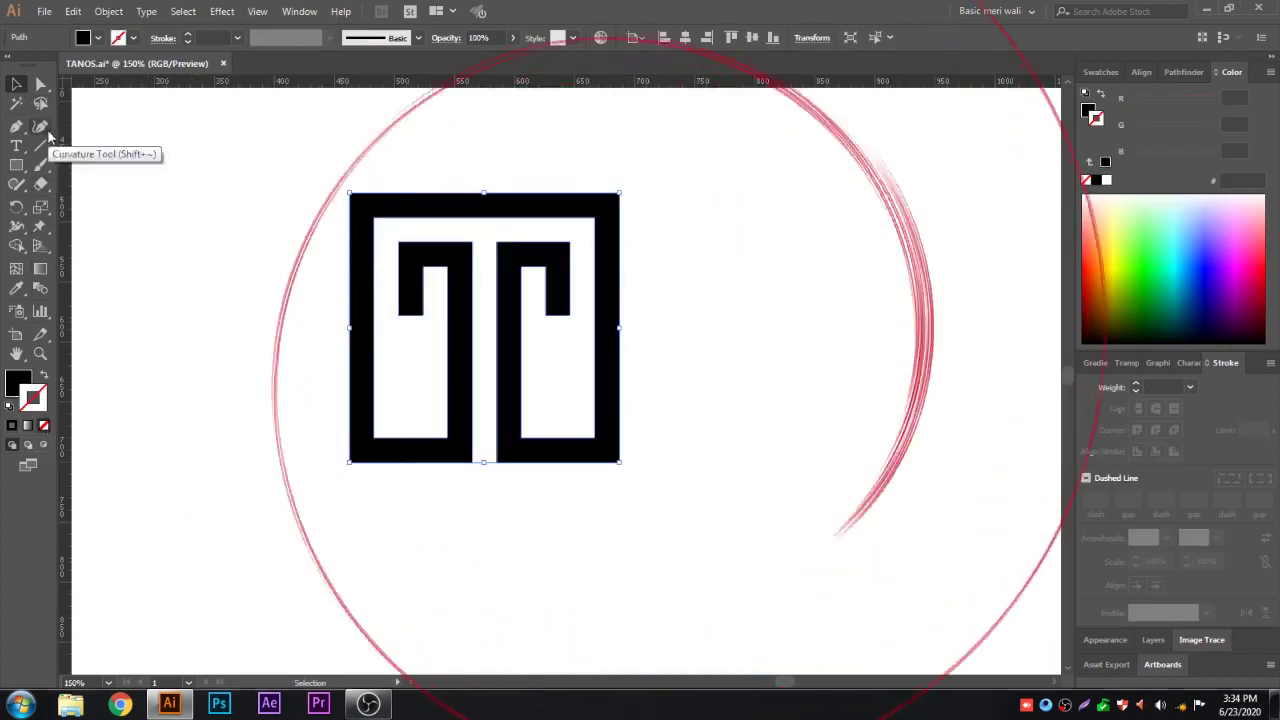
click(41, 84)
click(675, 385)
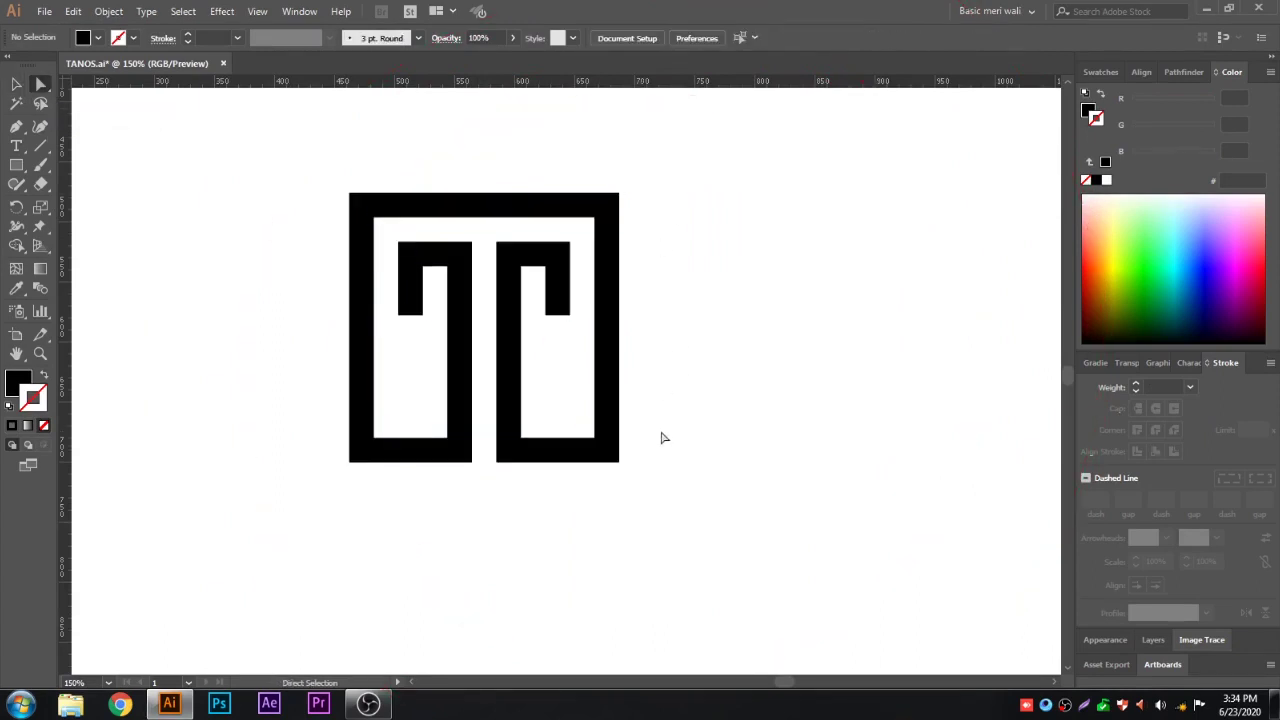
drag(655, 429, 378, 497)
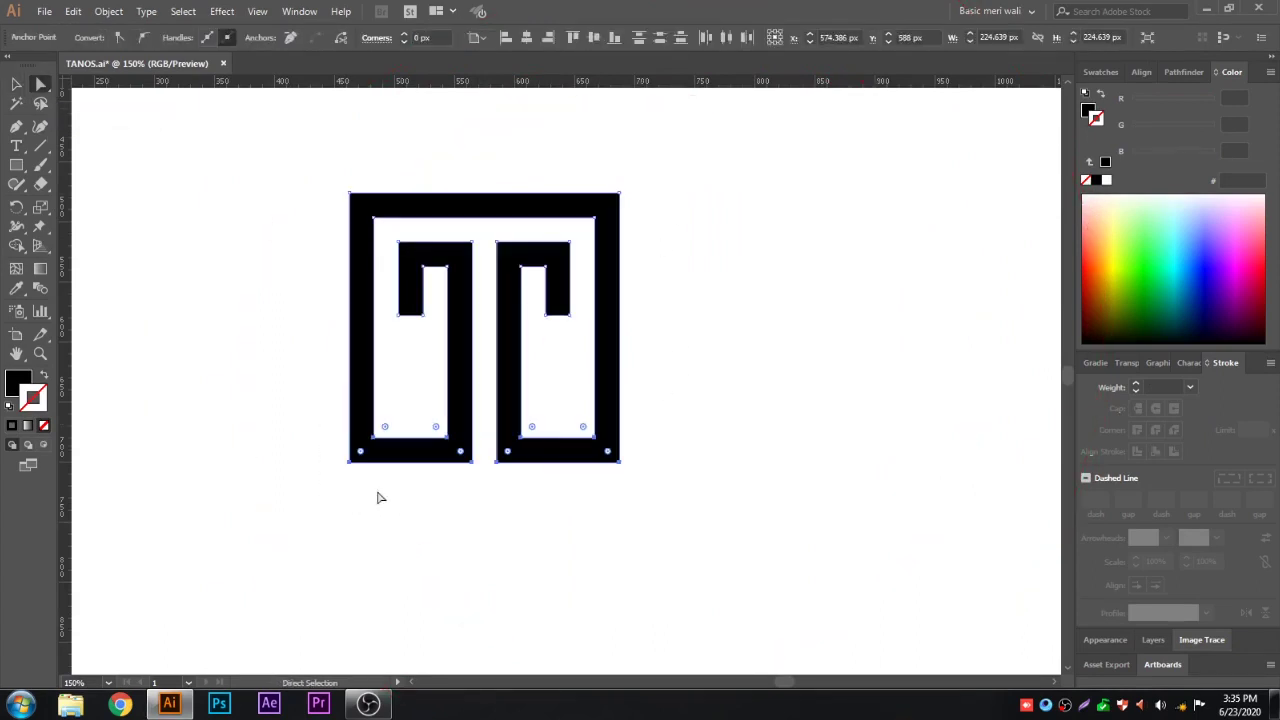
mouse_move(600, 470)
mouse_down()
mouse_move(619, 453)
mouse_move(621, 464)
mouse_move(621, 437)
mouse_up()
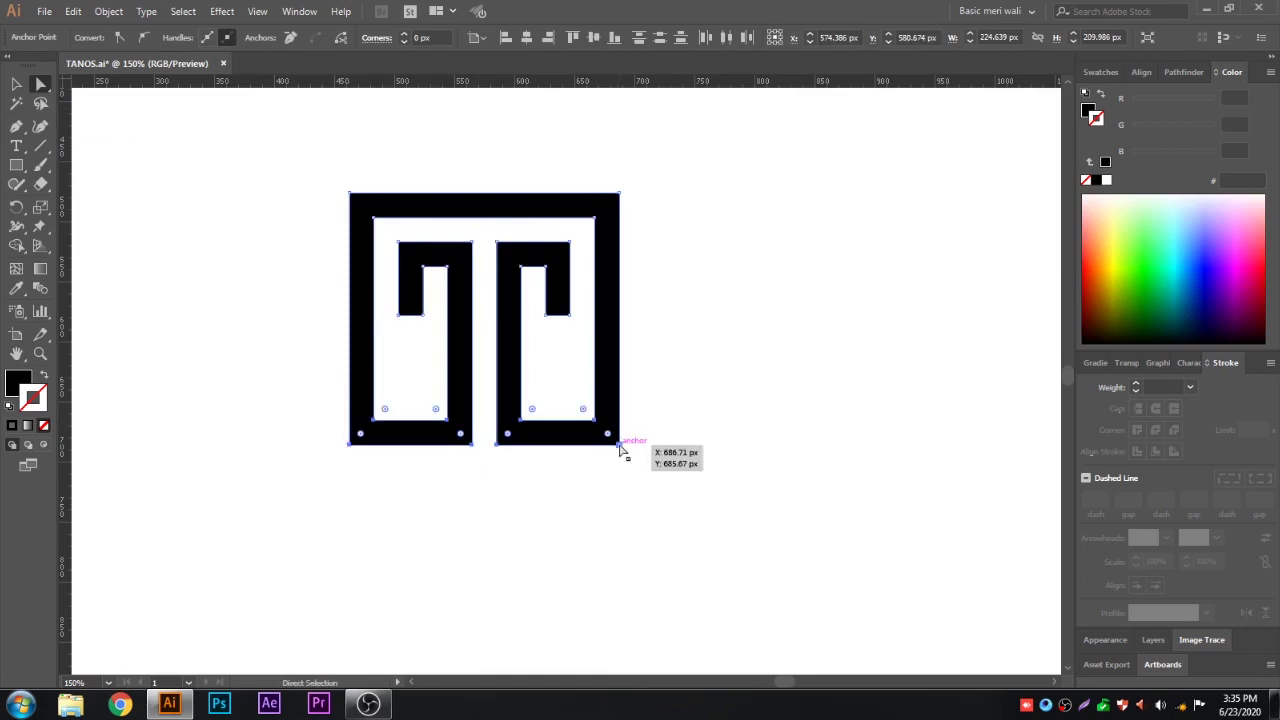
click(632, 467)
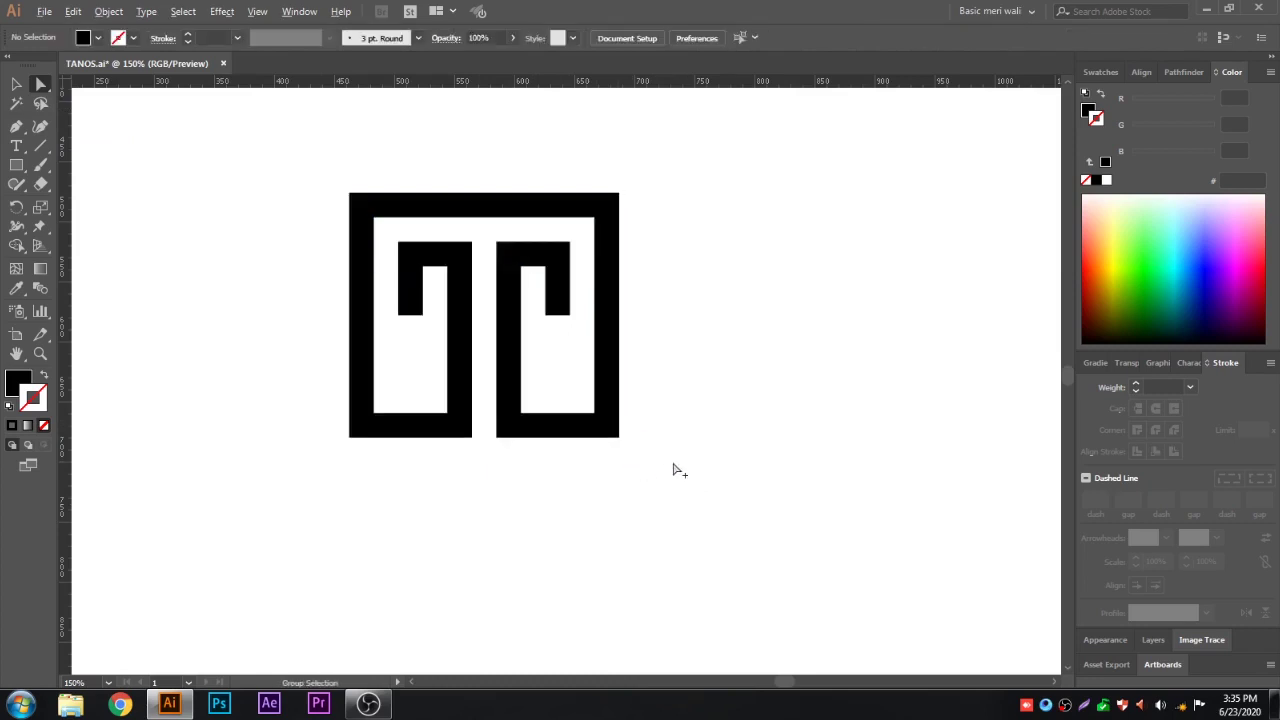
scroll(674, 466, down, 1)
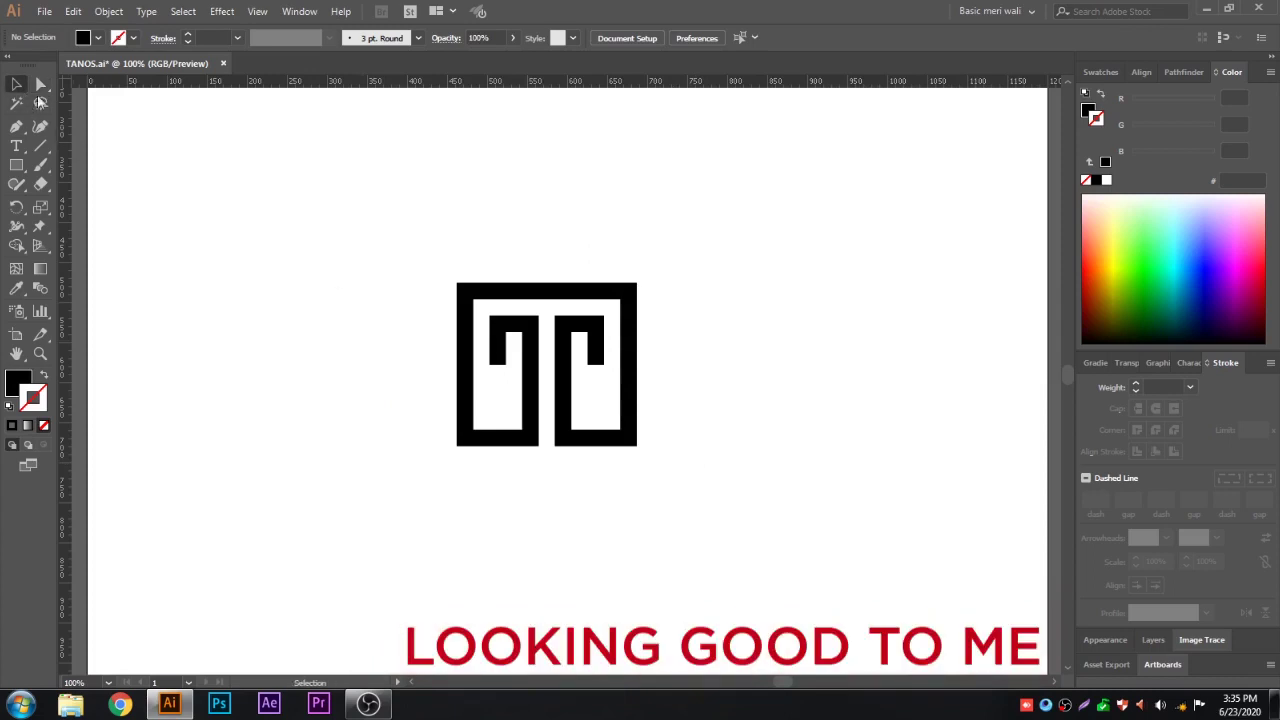
- Type TANOS in Myriad Pro, enlarge it to about 90 pt and place it below the mark
click(16, 148)
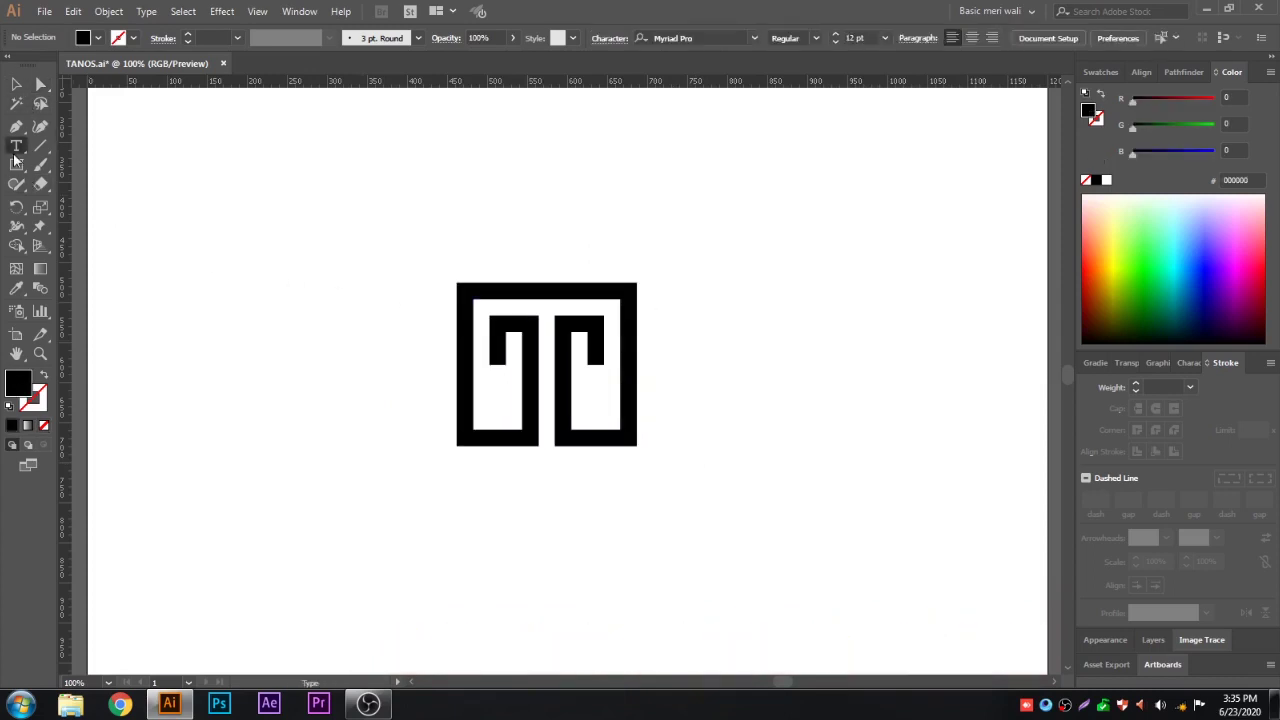
click(459, 501)
text(TA)
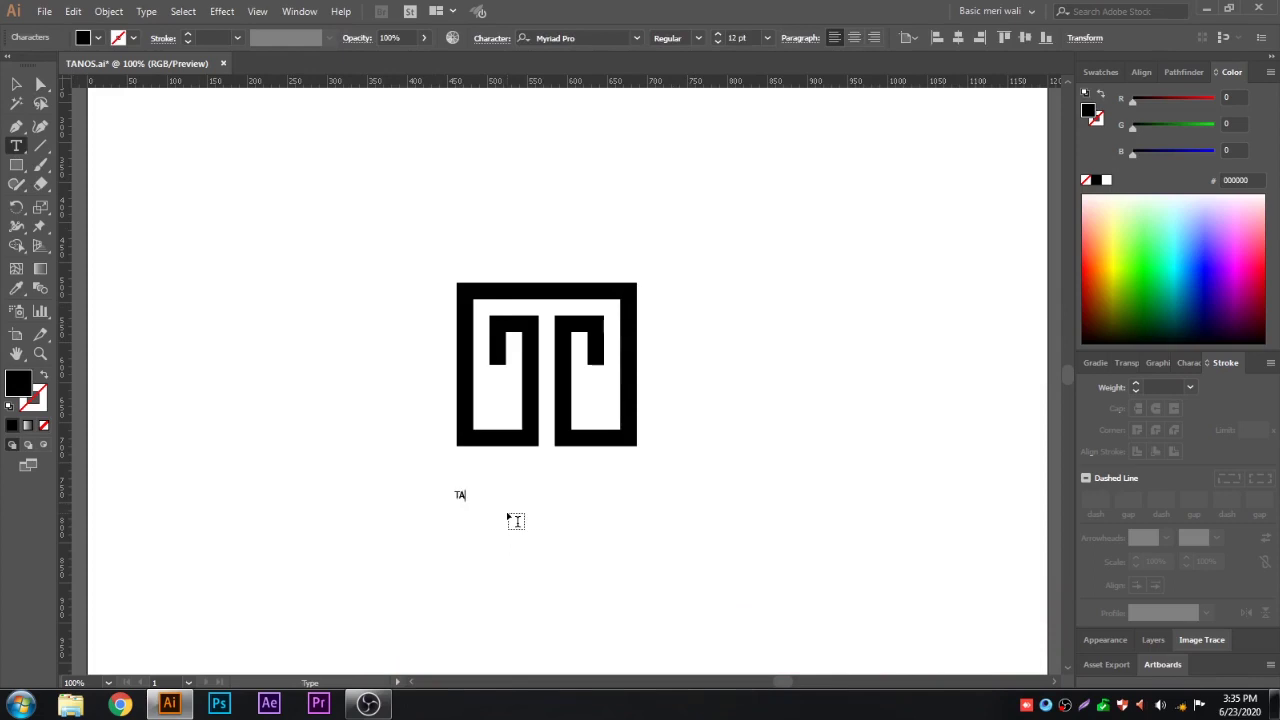
text(NOS)
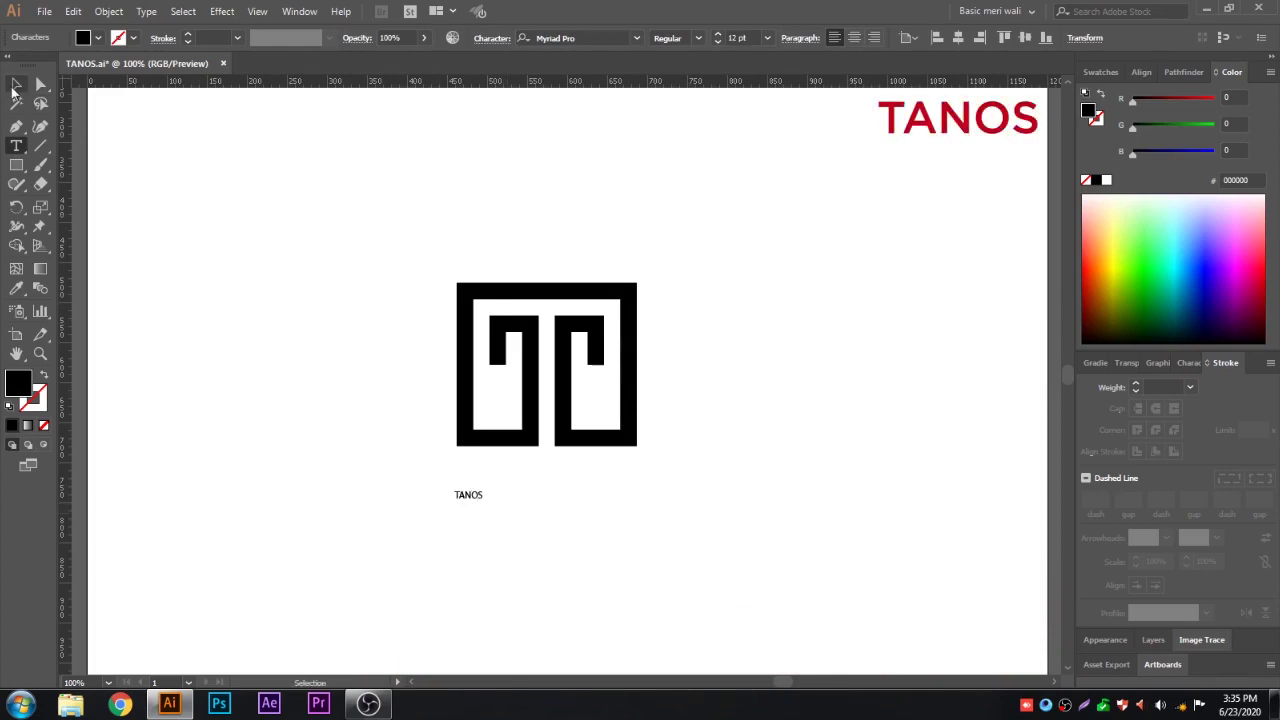
click(16, 84)
drag(483, 488, 693, 408)
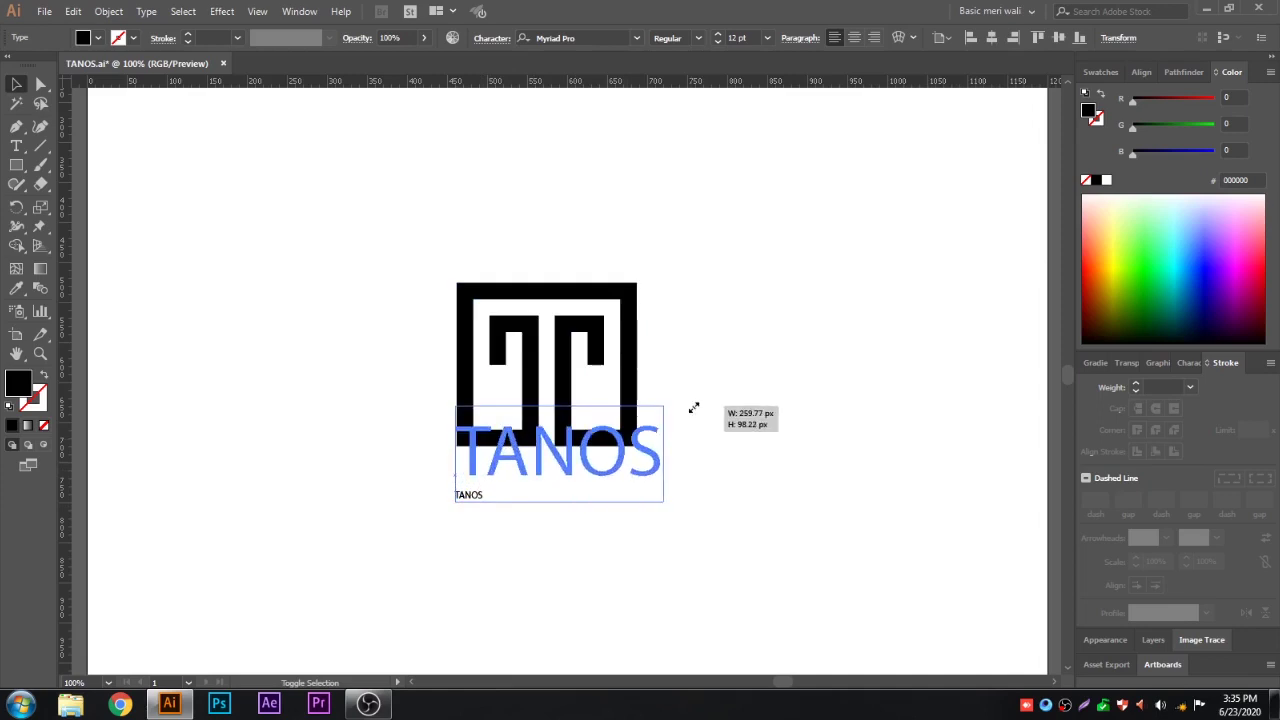
drag(566, 460, 566, 503)
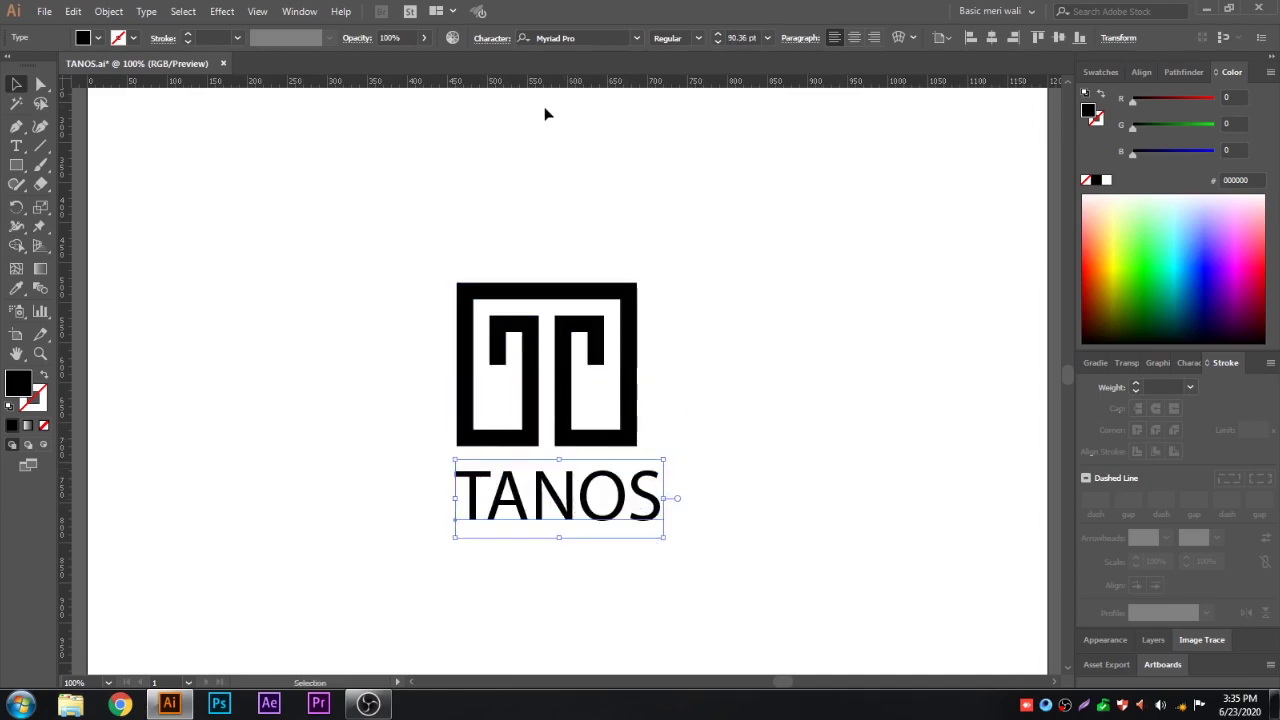
- Set TANOS in Nexa Bold at 67.04 pt with tracking 300
text(NE)
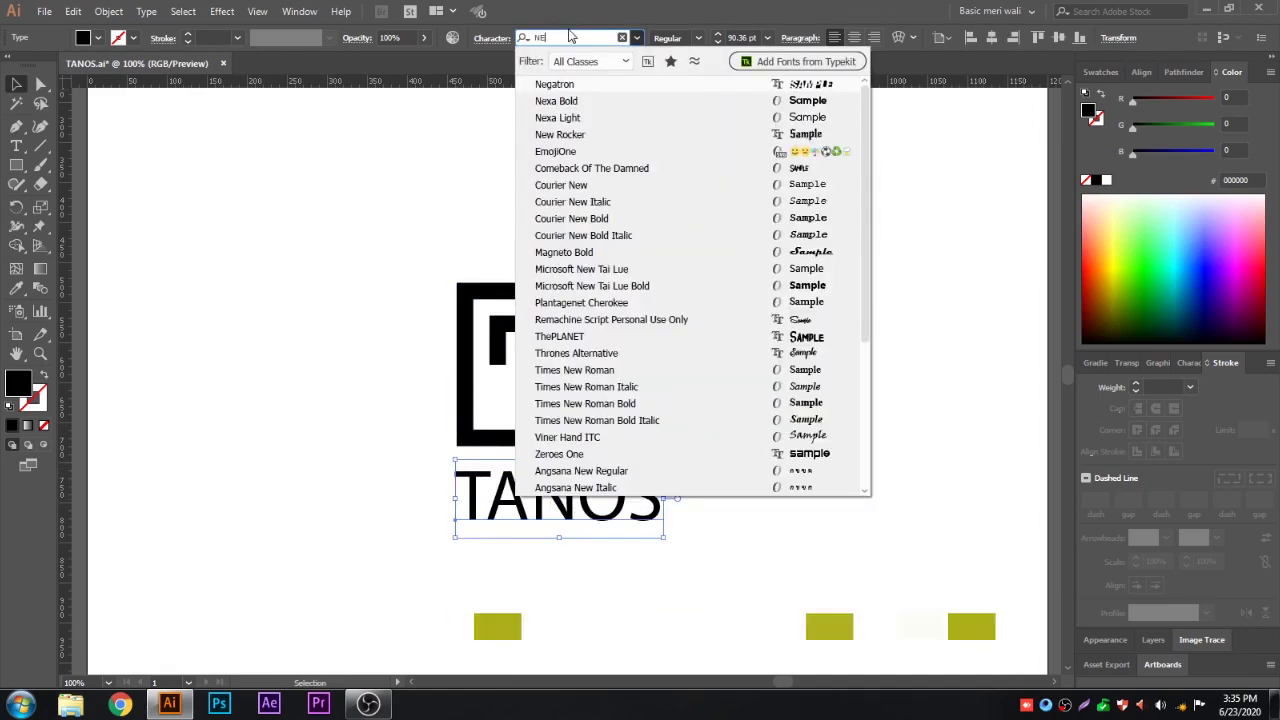
text(X)
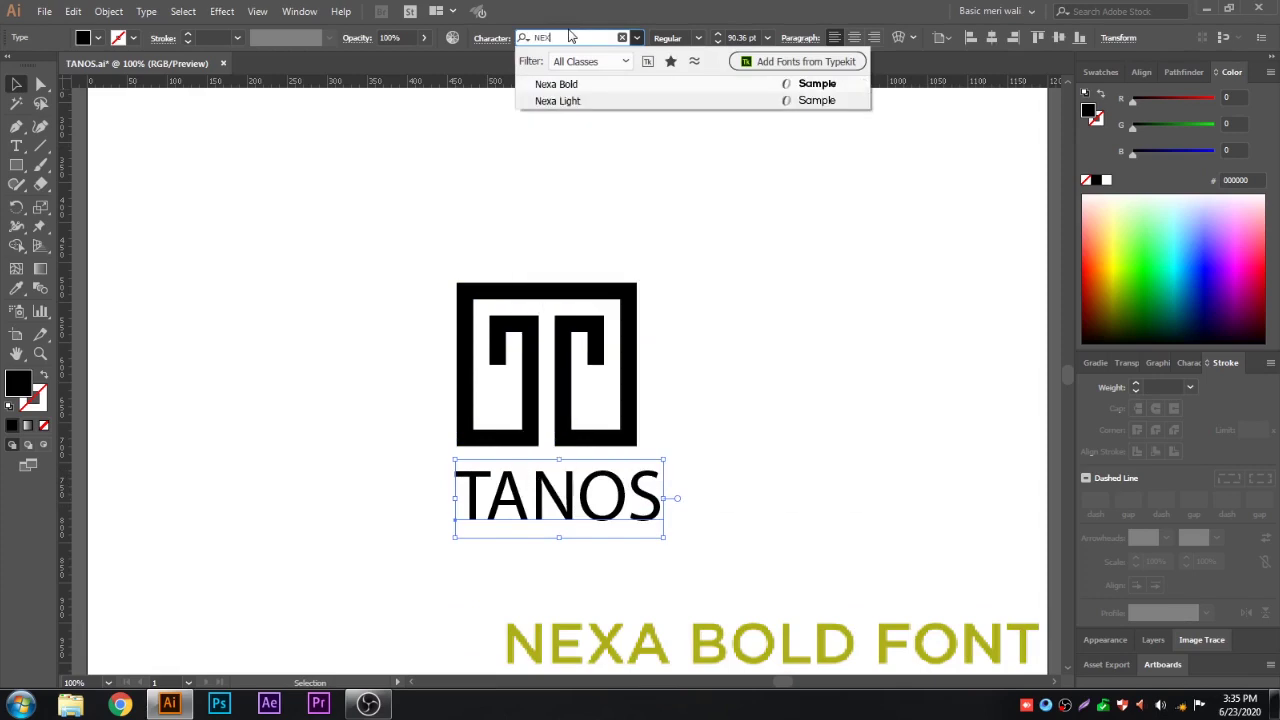
click(605, 84)
drag(709, 458, 649, 477)
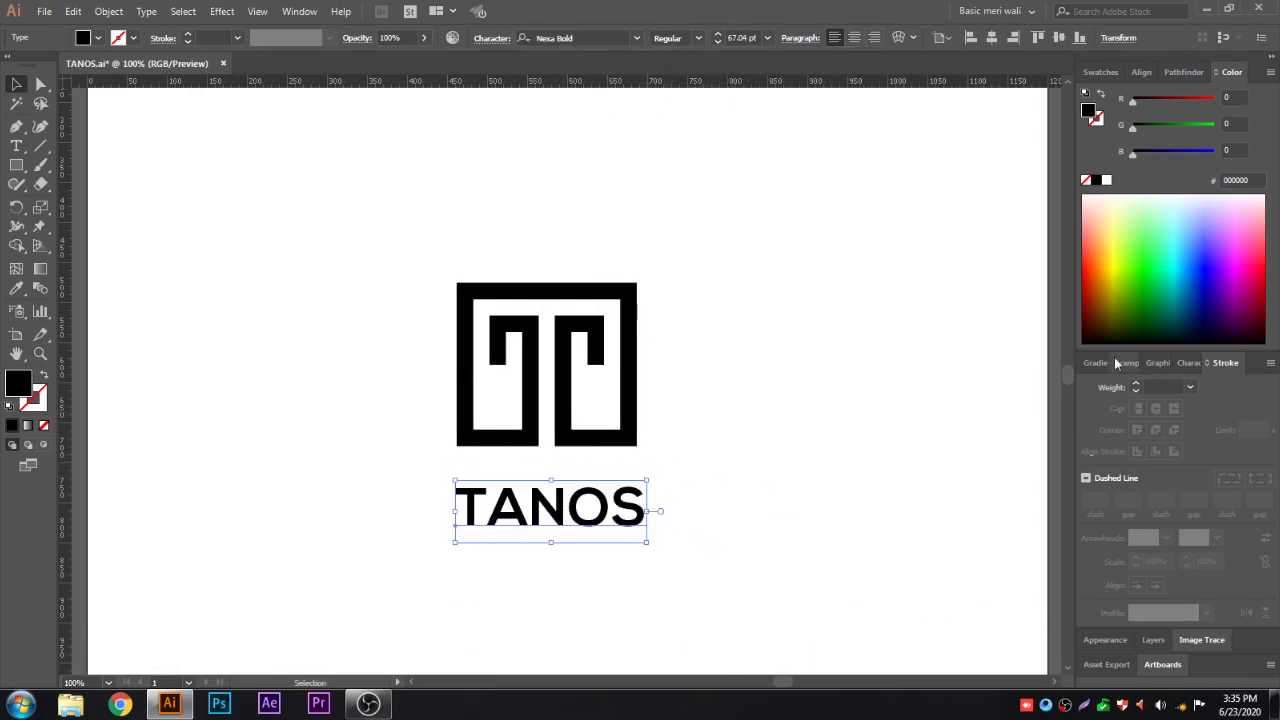
click(1190, 363)
click(1201, 455)
text(00)
key(Return)
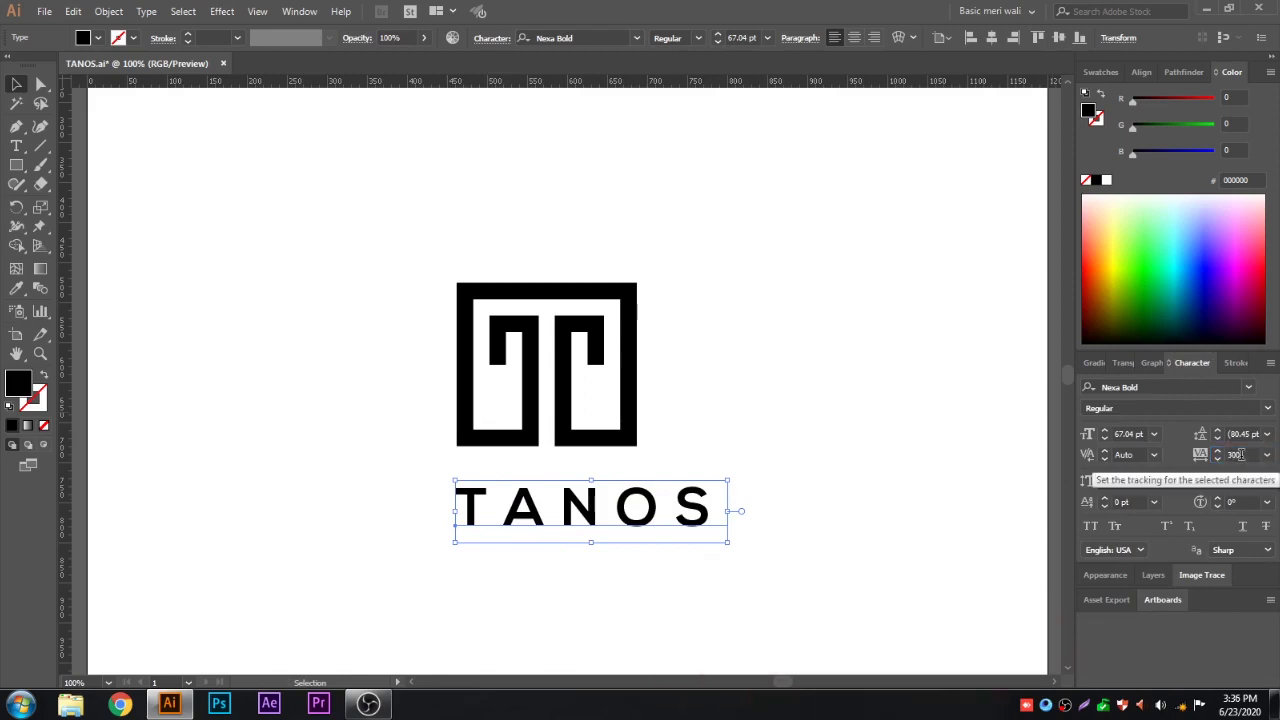
- Rescale TANOS to 62.39 pt and tuck it just beneath the mark, matching its width
drag(728, 482, 684, 491)
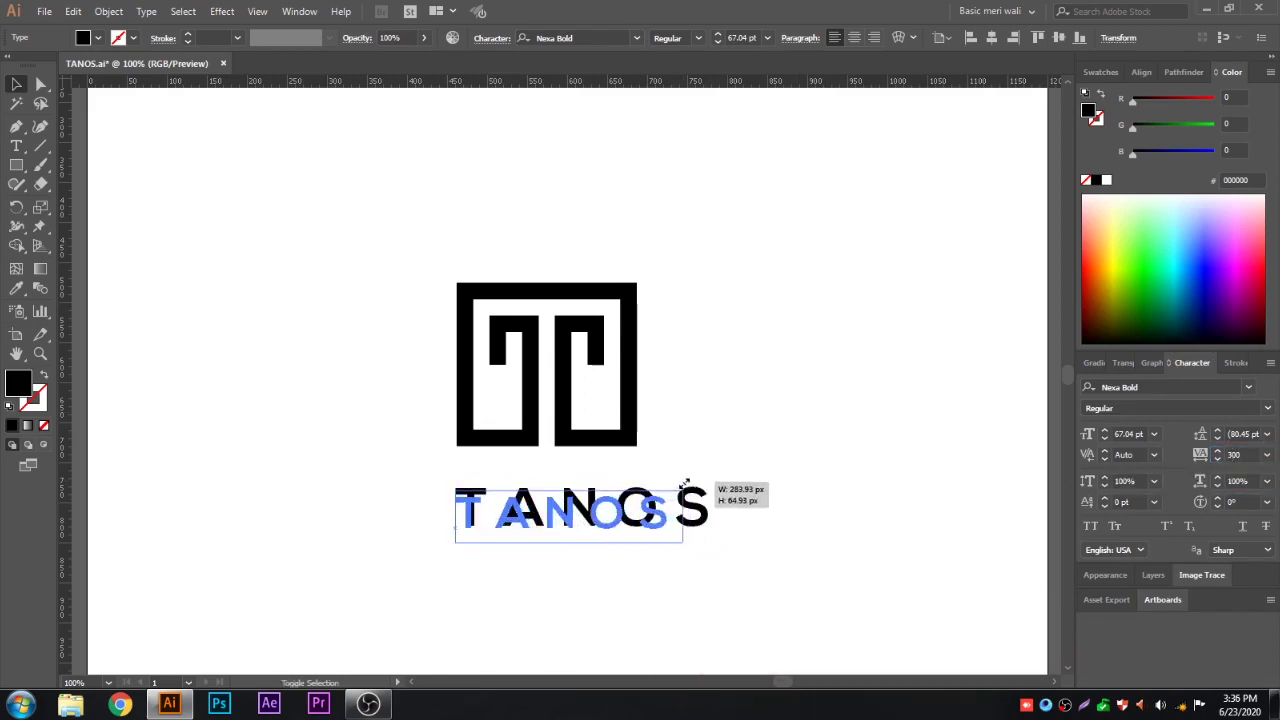
drag(624, 524, 605, 497)
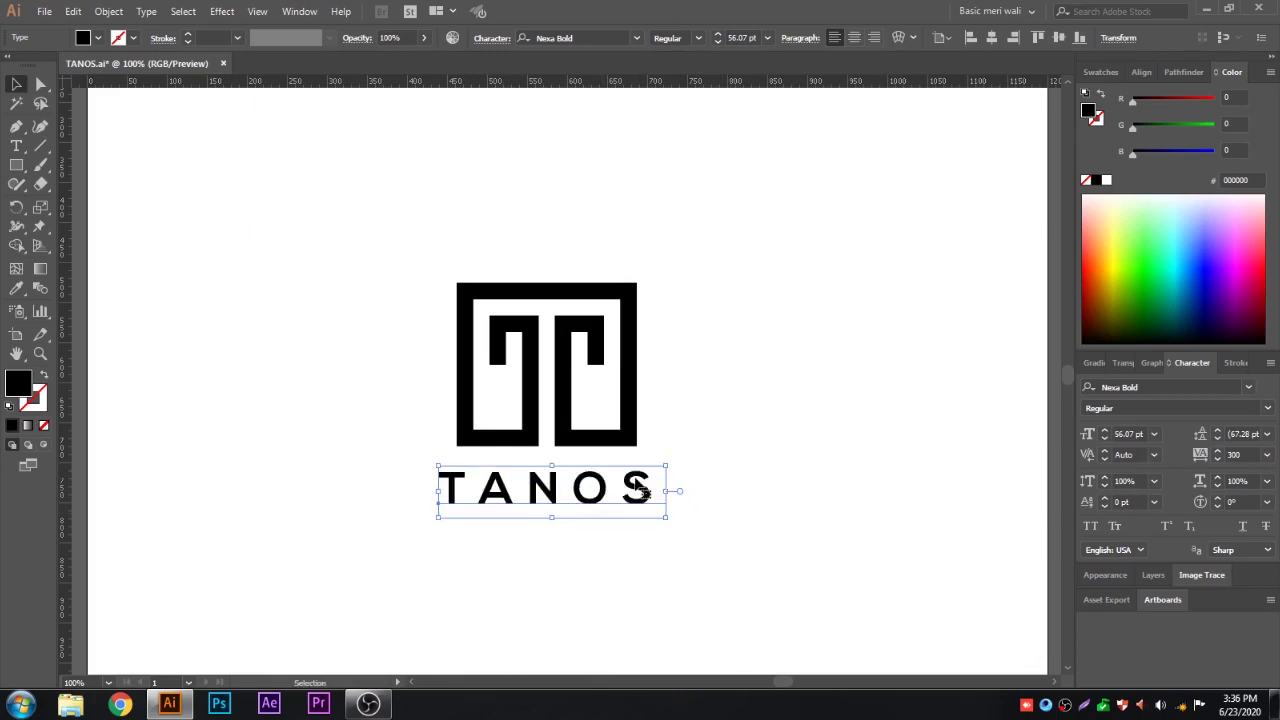
drag(666, 466, 680, 458)
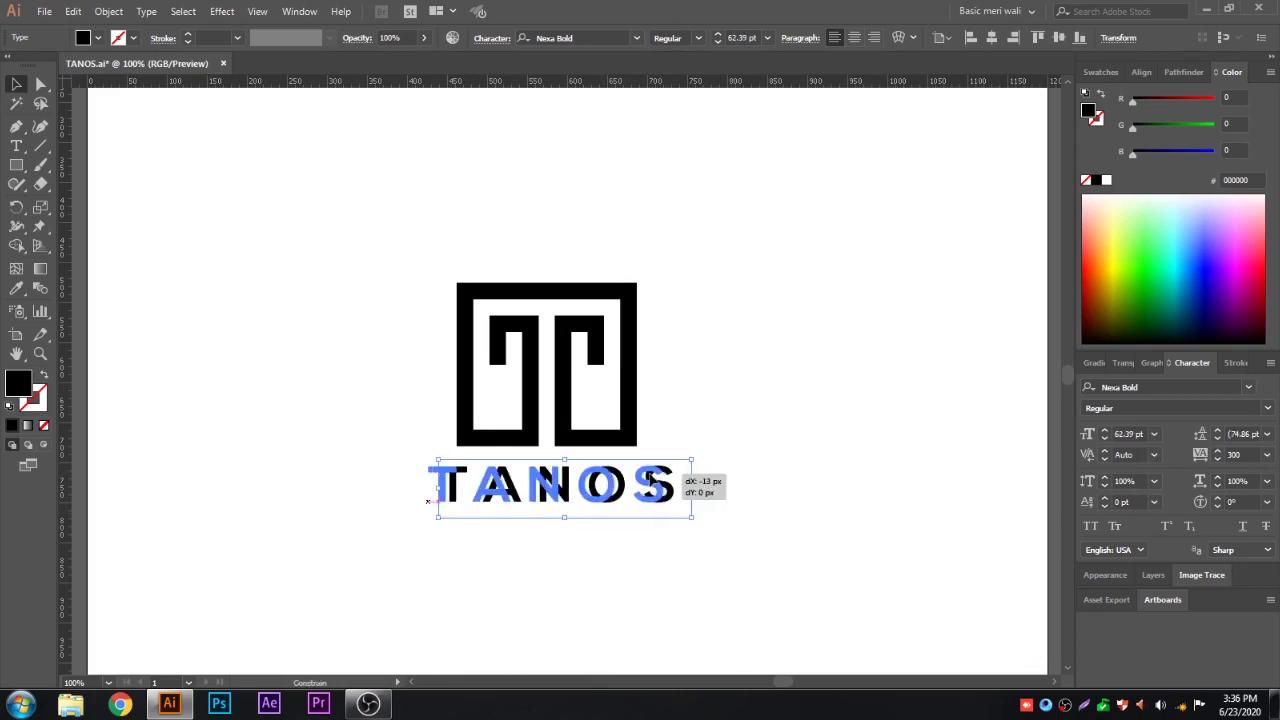
click(697, 427)
click(662, 484)
click(108, 11)
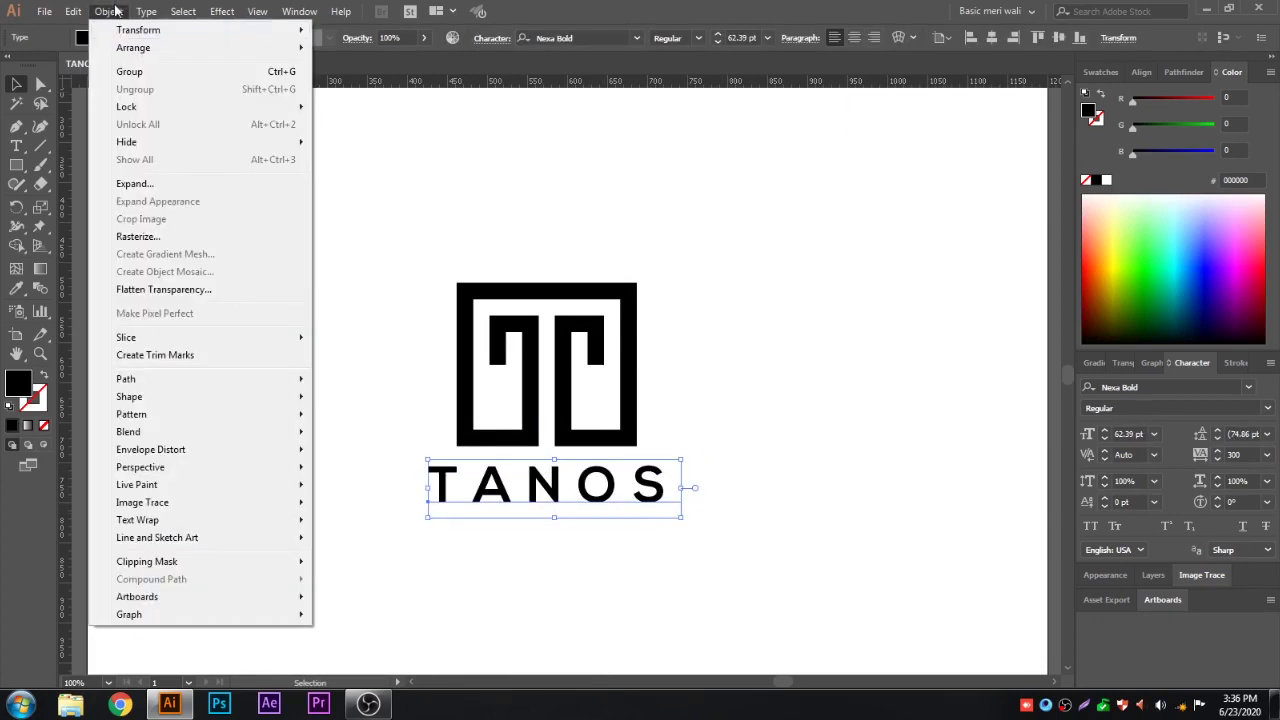
- Expand TANOS into outlined shapes and centre it horizontally beneath the double-T mark
click(155, 183)
click(864, 438)
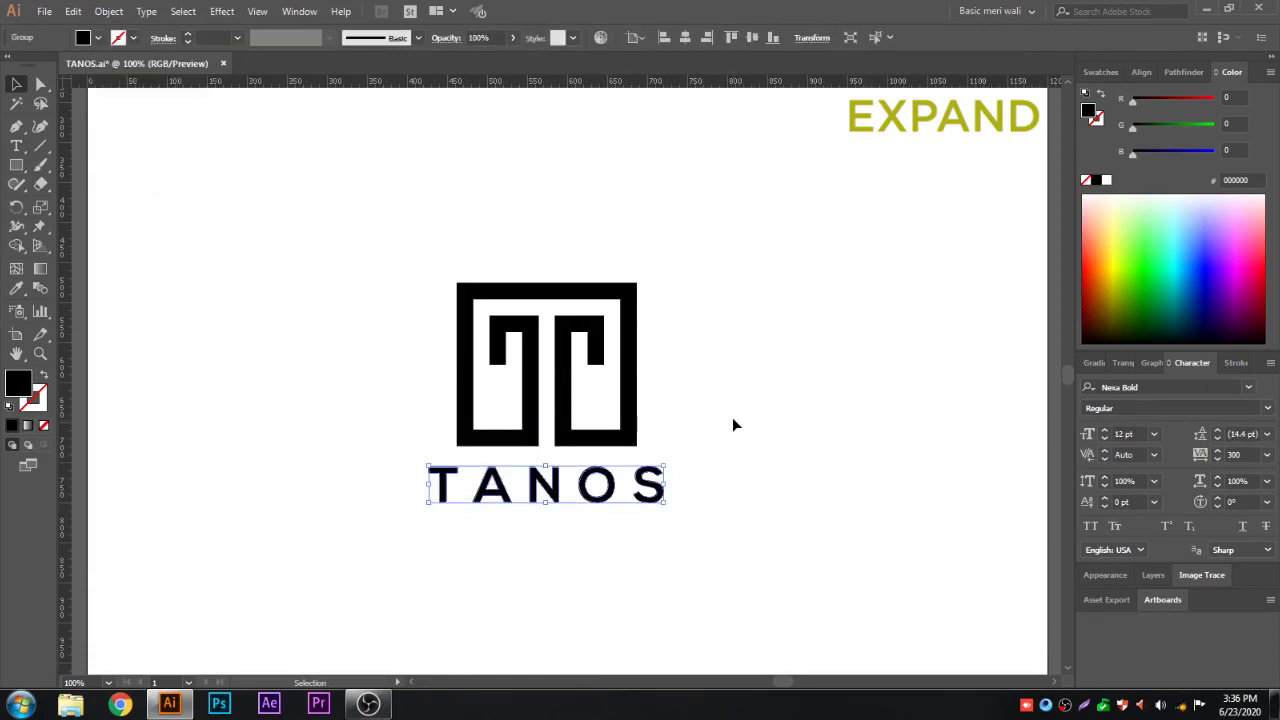
drag(737, 217, 362, 540)
click(685, 38)
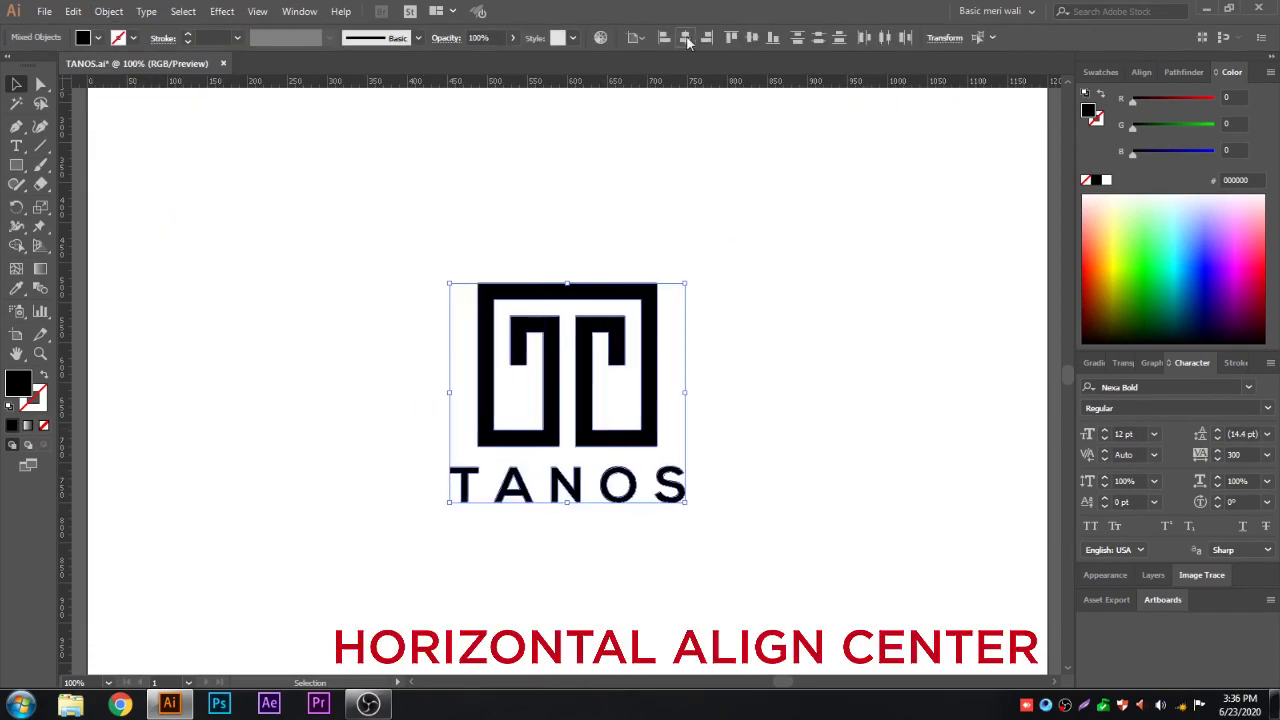
click(703, 224)
drag(660, 478, 660, 485)
click(741, 445)
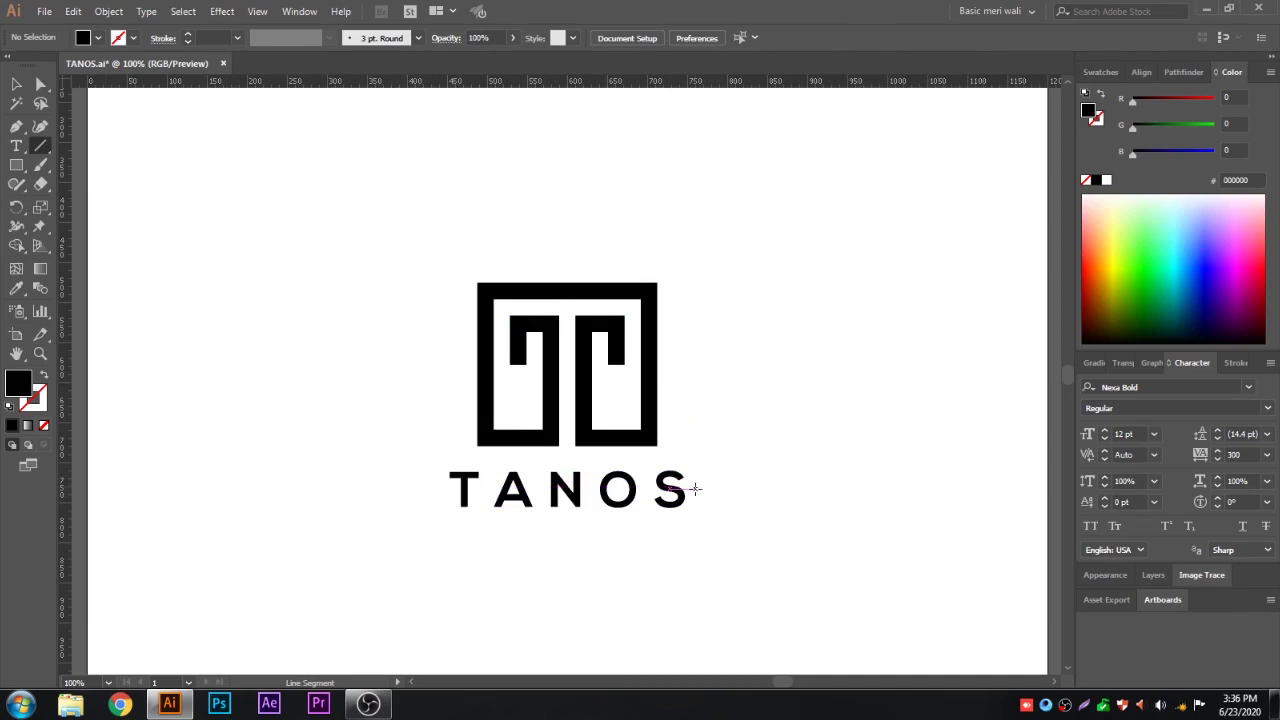
- Draw a short black horizontal bar right of TANOS, 8 pt round-cap stroke, trimmed to length
drag(695, 489, 750, 489)
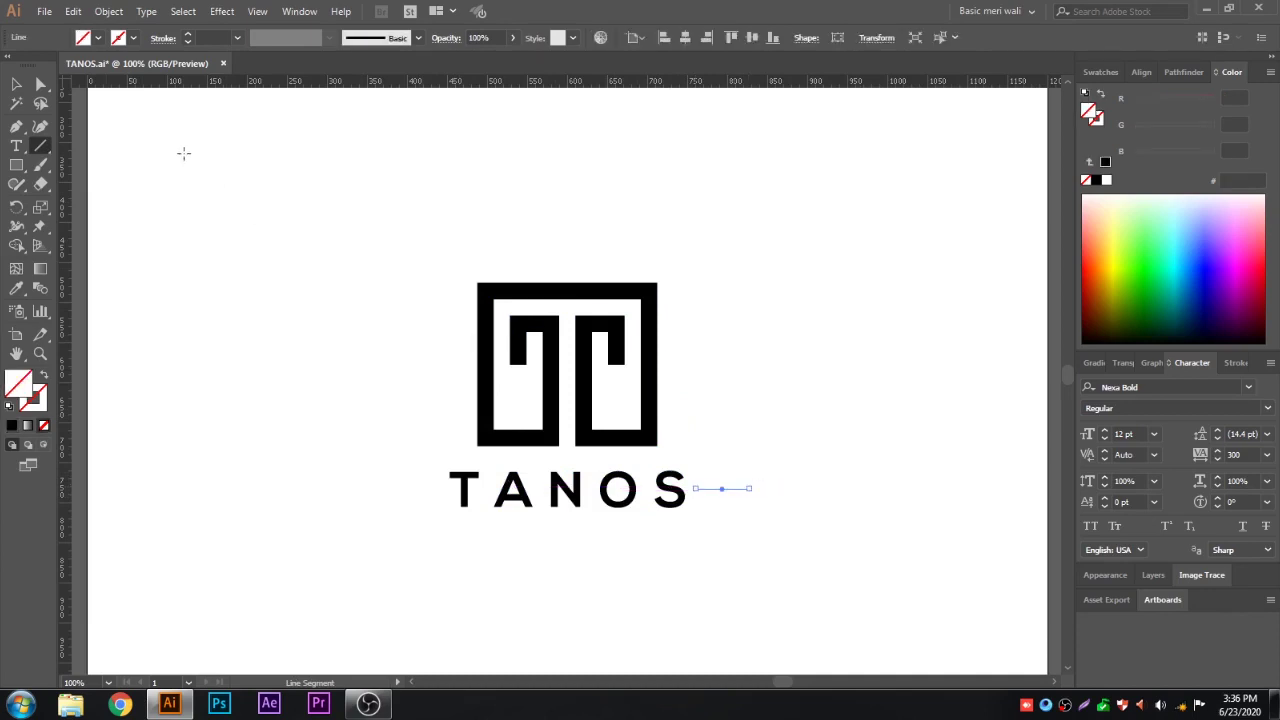
click(17, 86)
click(1236, 363)
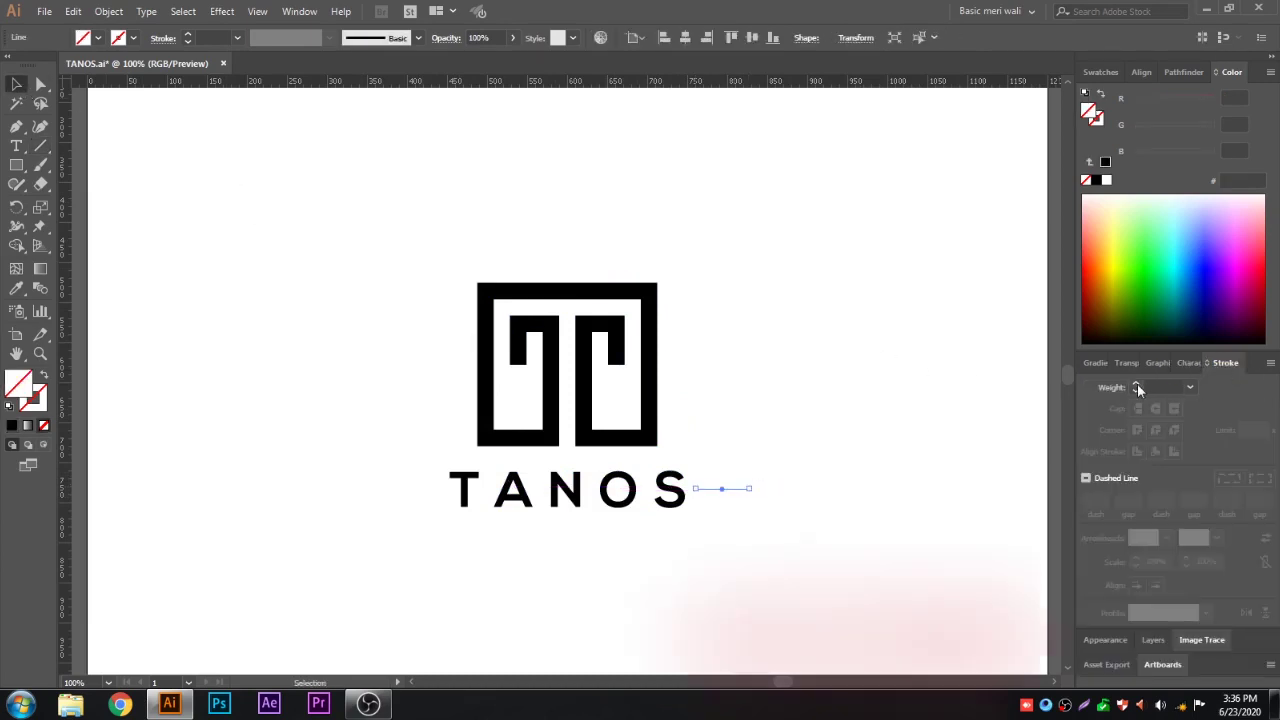
click(1137, 385)
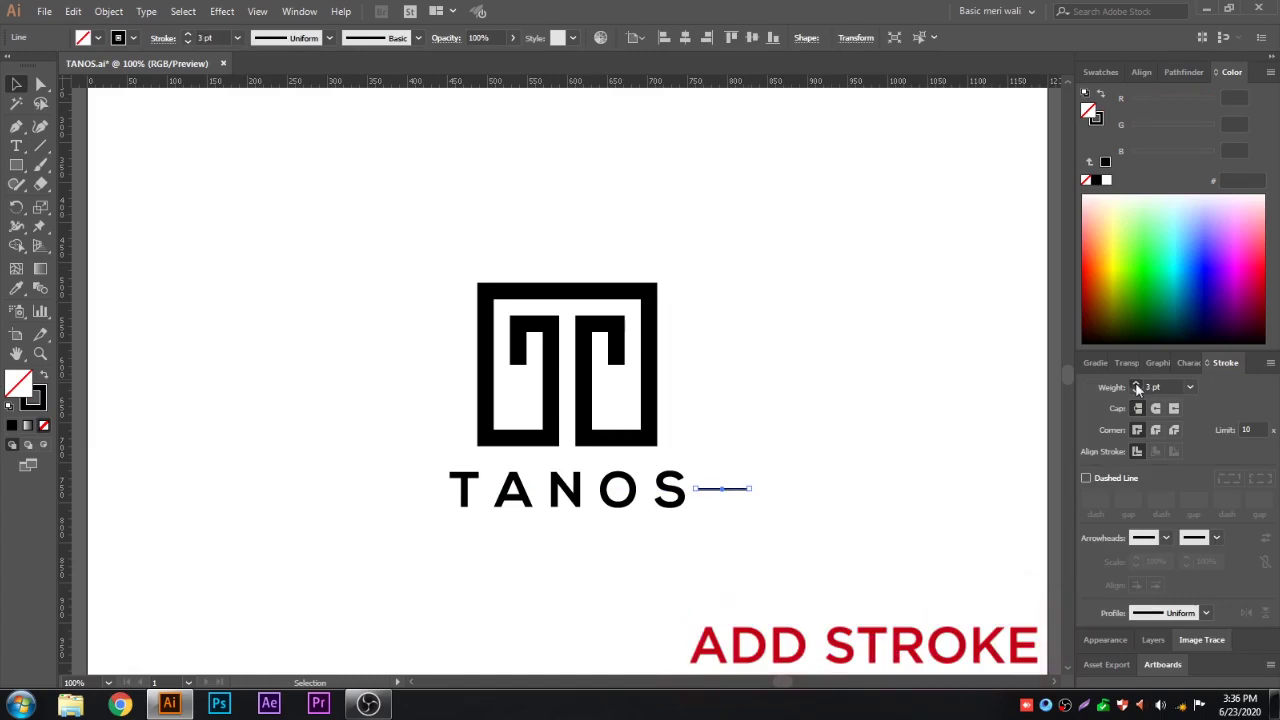
click(1136, 386)
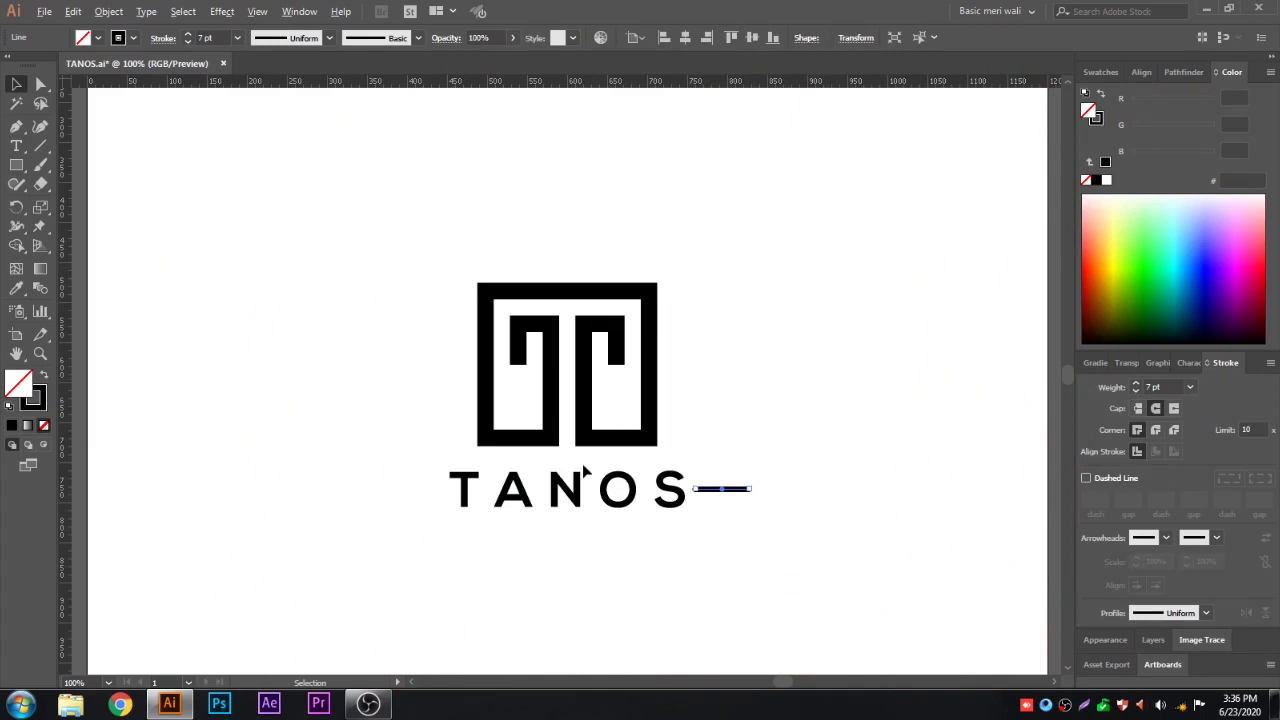
scroll(584, 472, up, 1)
drag(750, 503, 763, 503)
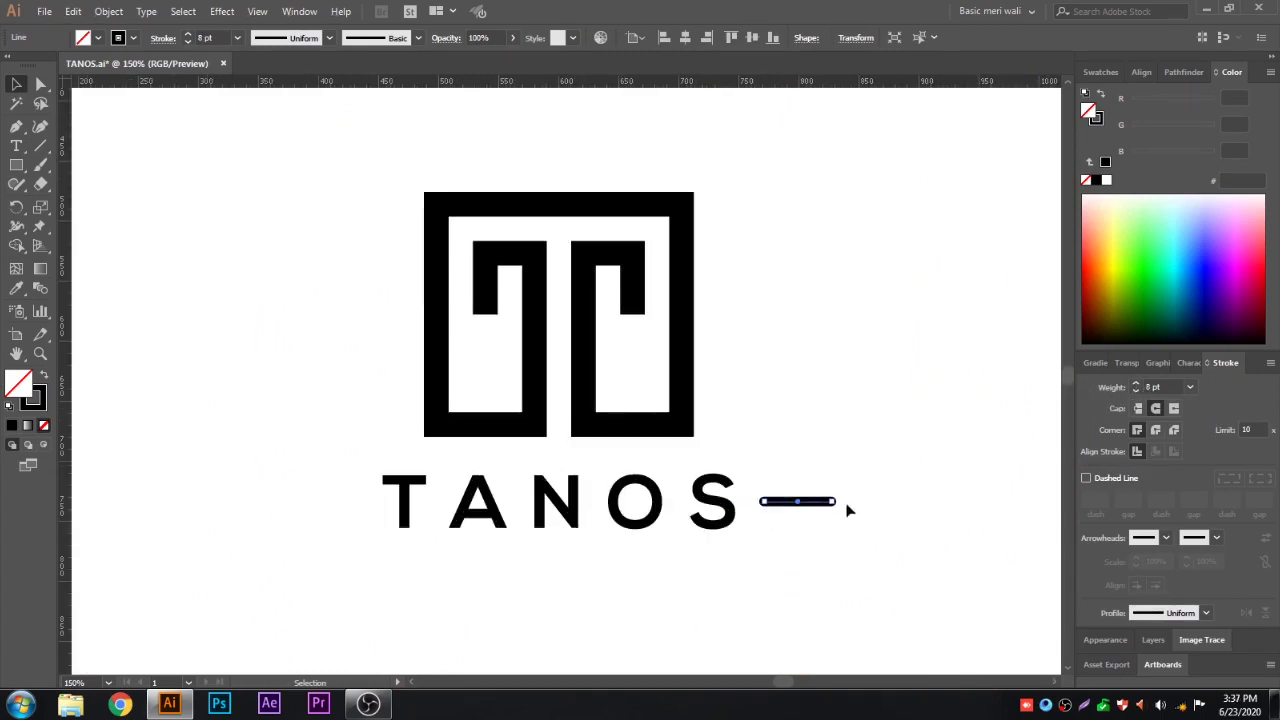
drag(823, 502, 829, 502)
click(816, 514)
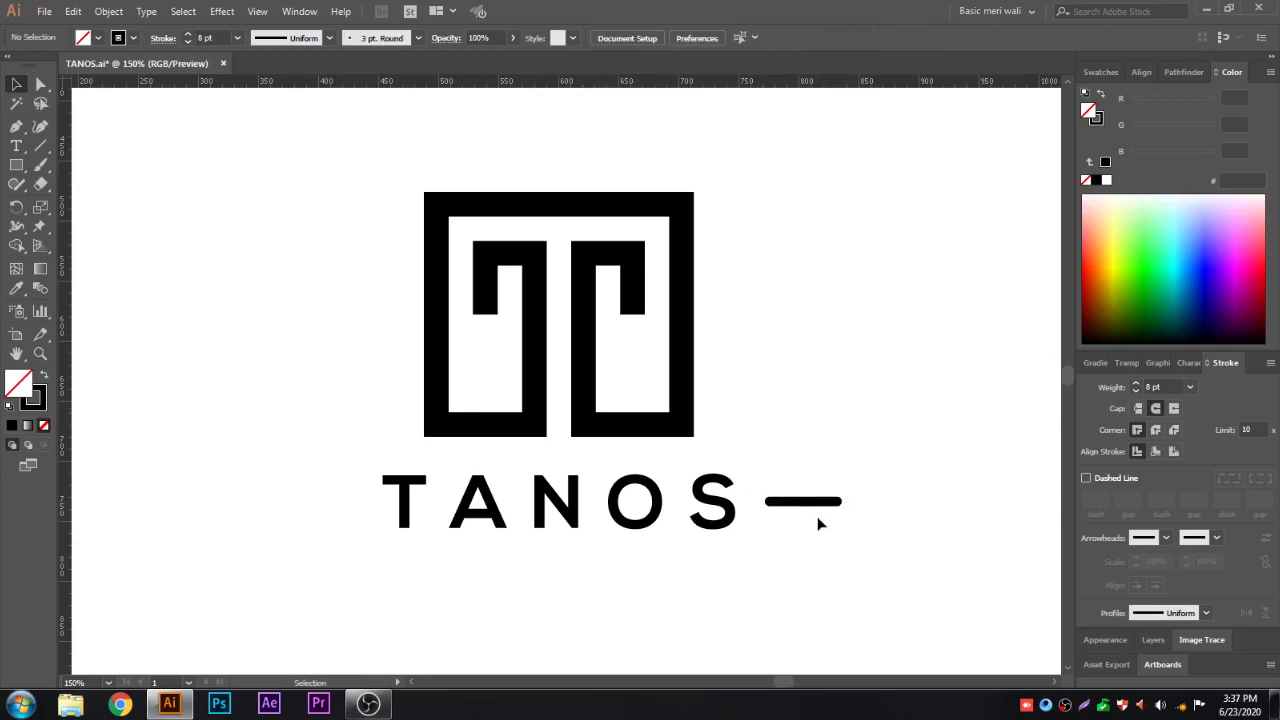
drag(838, 506, 830, 501)
- Place a copy of the bar on the left side of TANOS
drag(797, 501, 316, 520)
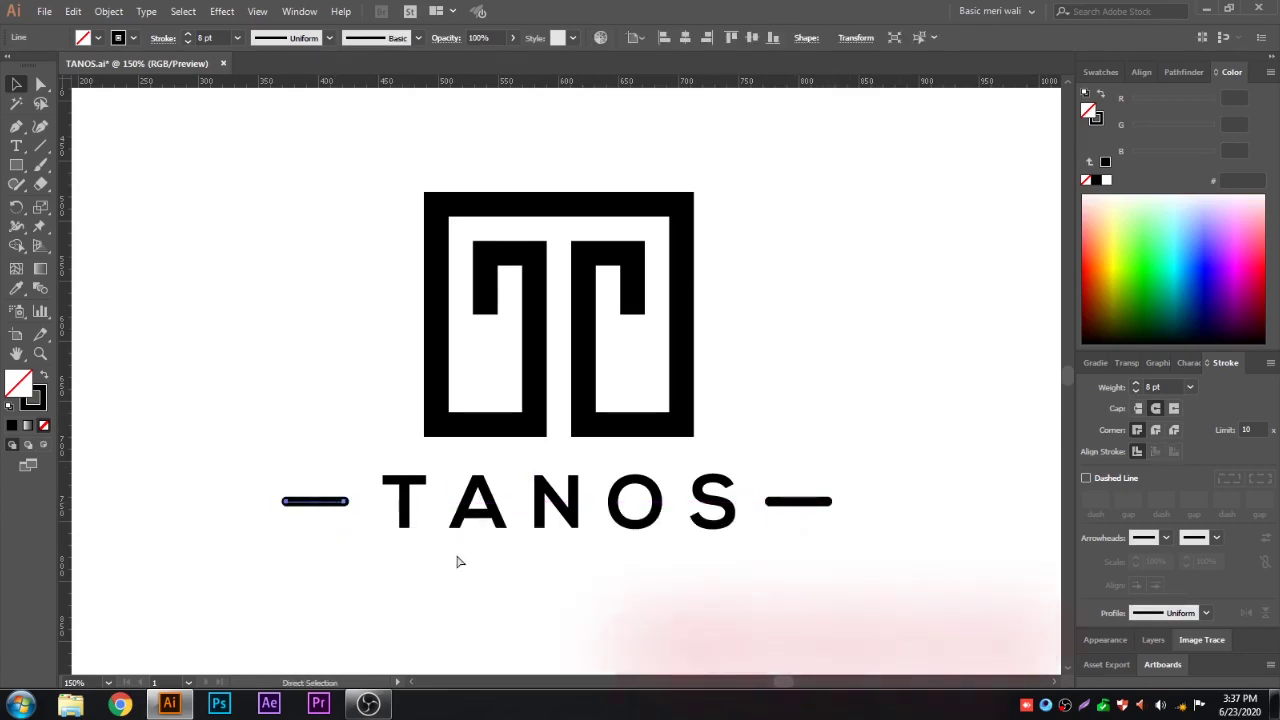
key(Right)
key(Right)
key(Right)
drag(333, 505, 338, 512)
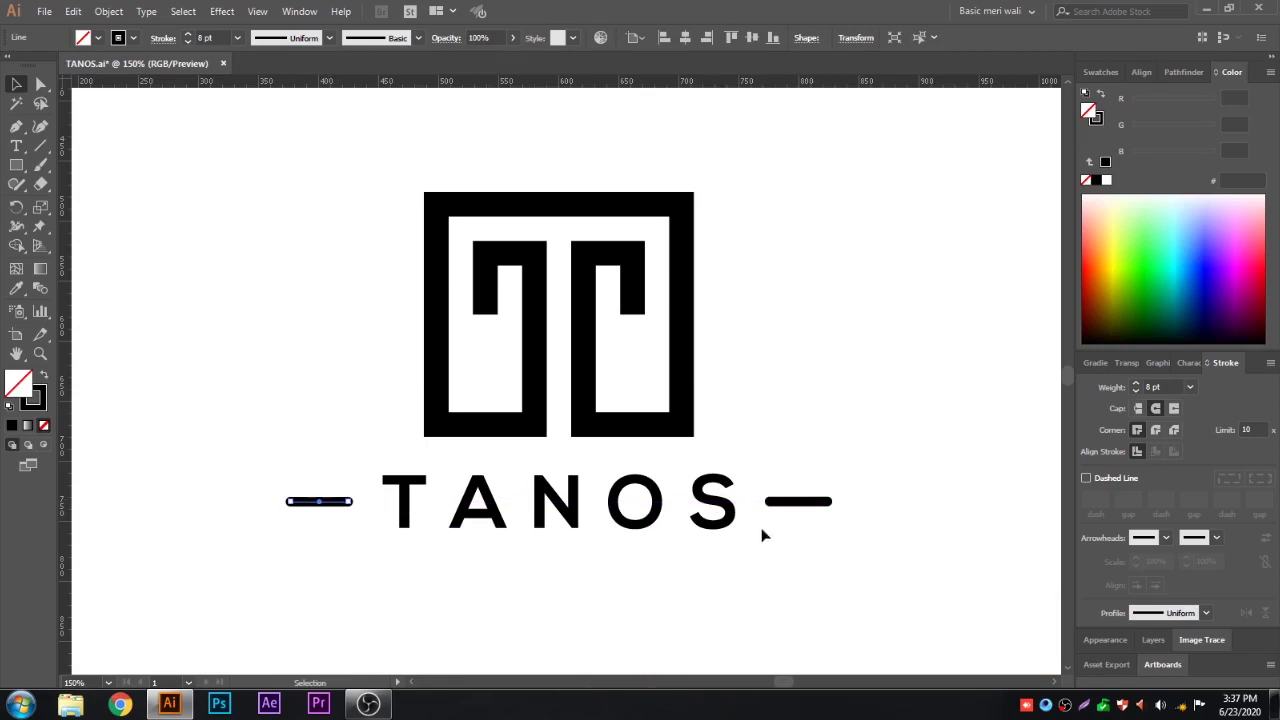
click(855, 478)
- Vertically centre both bars on the TANOS text and move the row back under the mark
drag(887, 460, 257, 543)
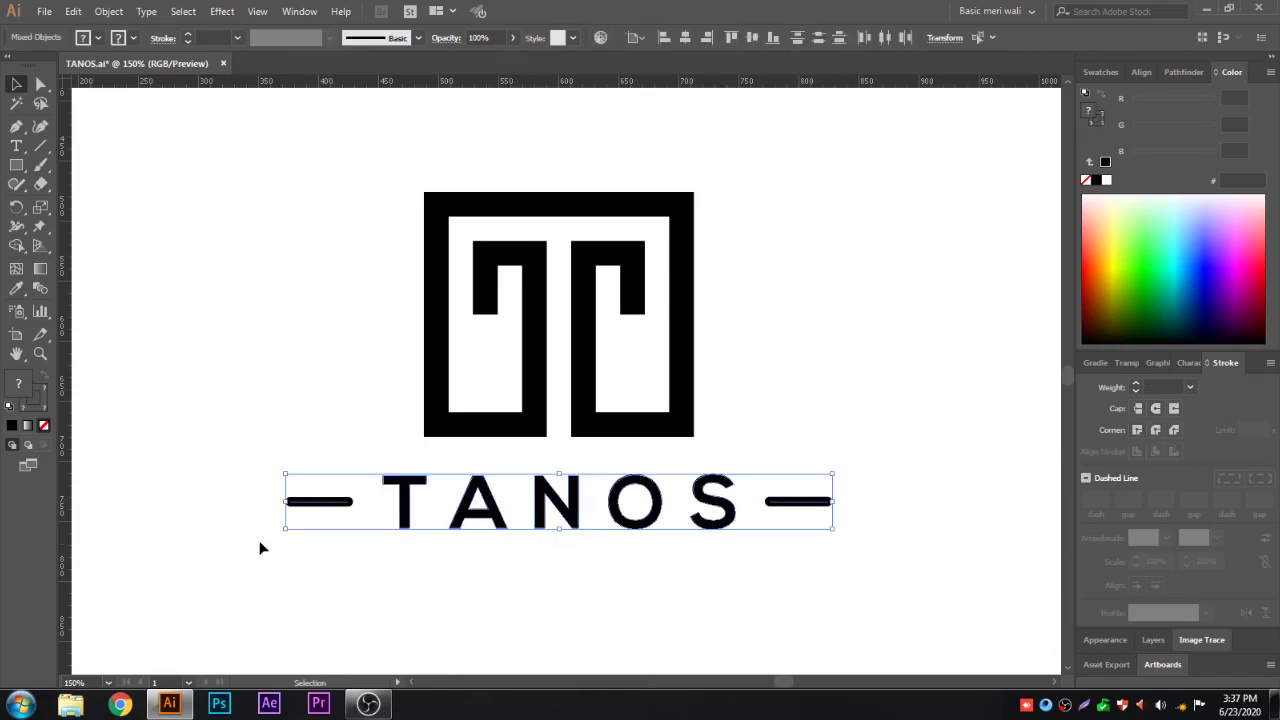
click(752, 37)
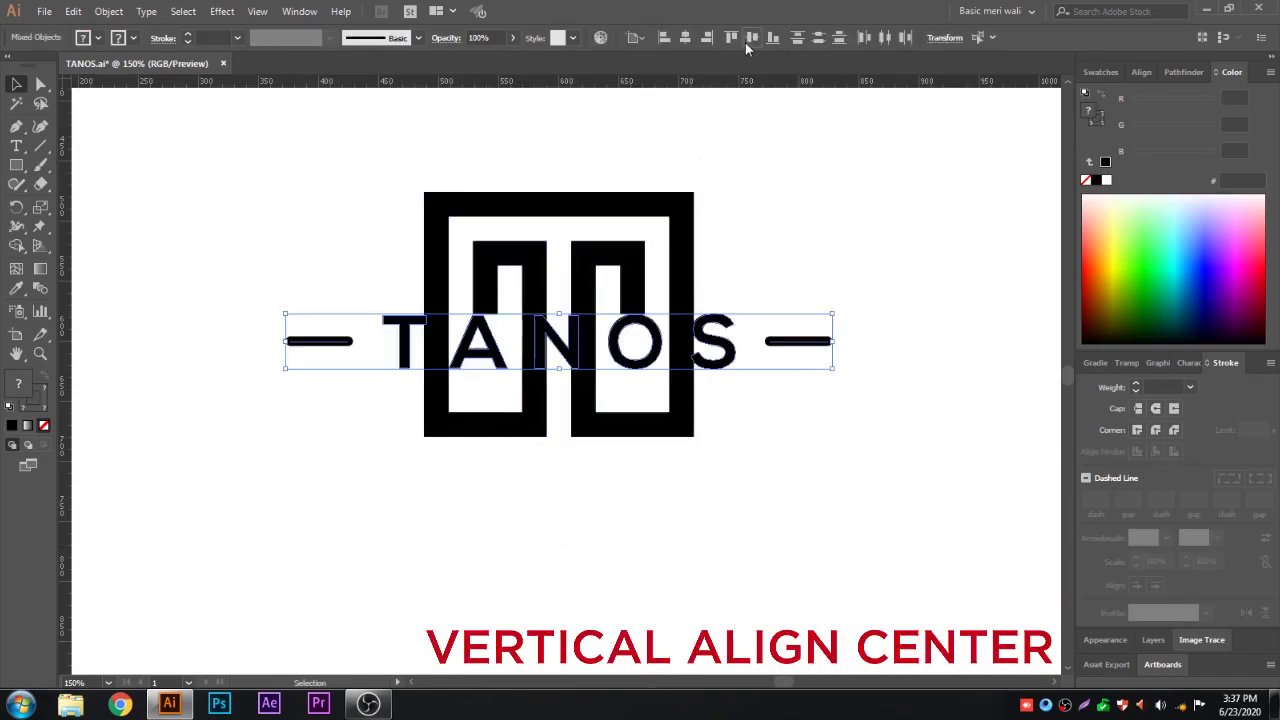
drag(715, 346, 706, 507)
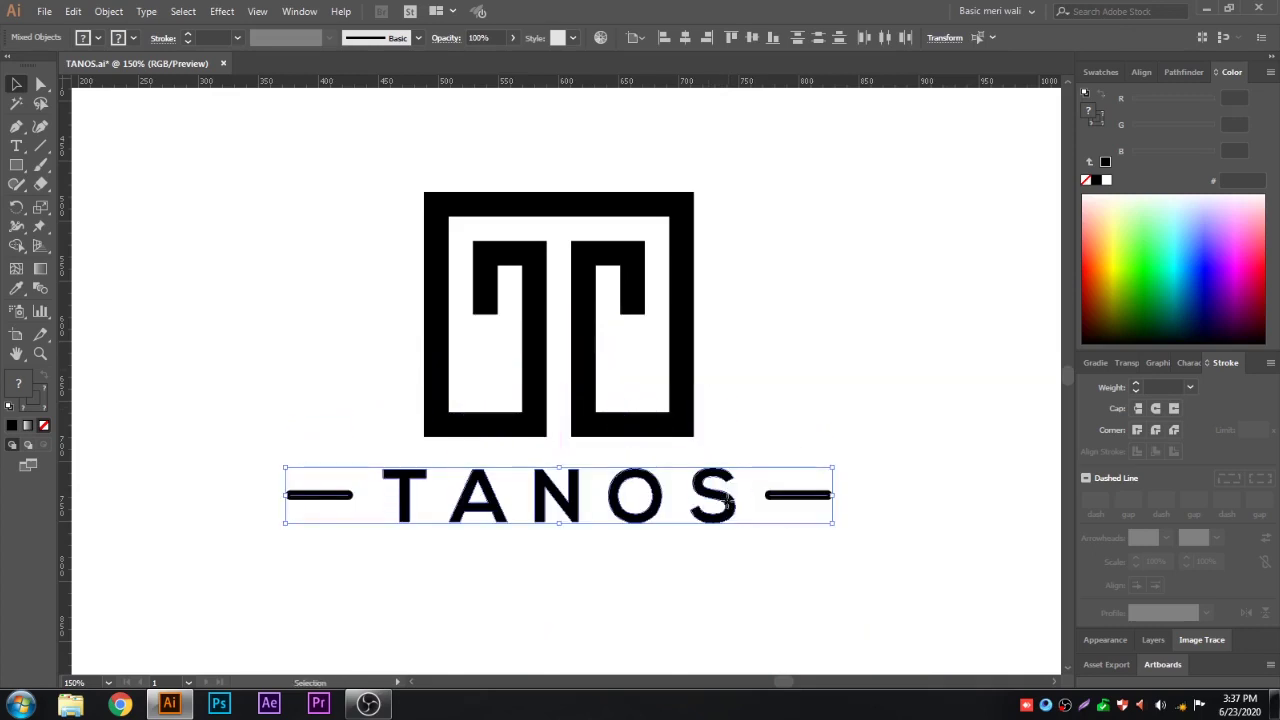
click(806, 425)
alt+scroll(810, 415, down, 2)
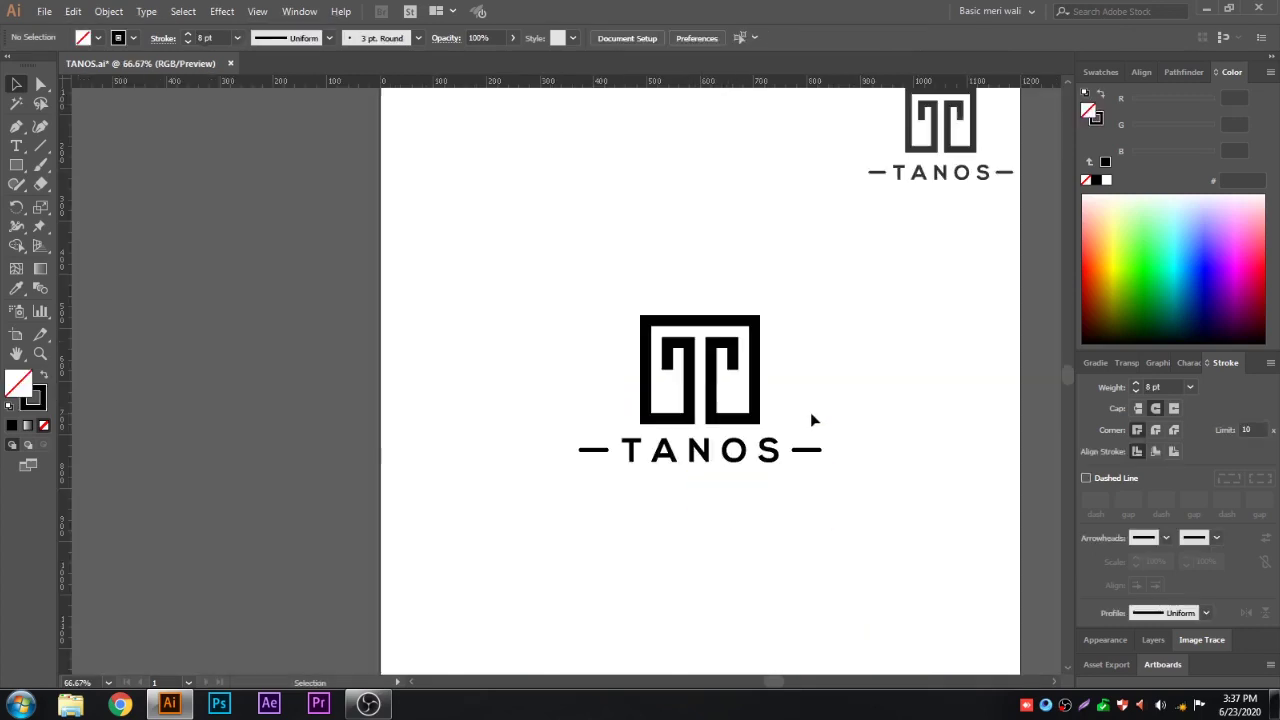
- Group the icon, wordmark and both bars into one object
drag(816, 257, 431, 519)
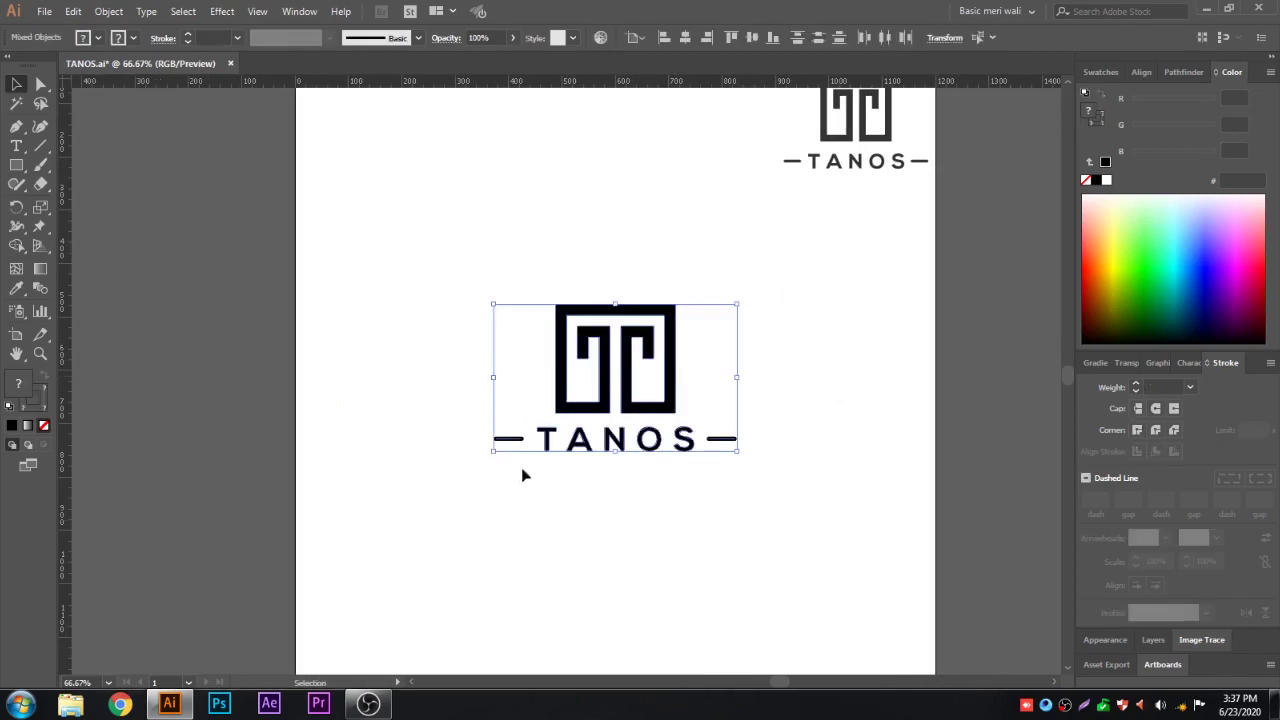
right_click(654, 372)
click(714, 469)
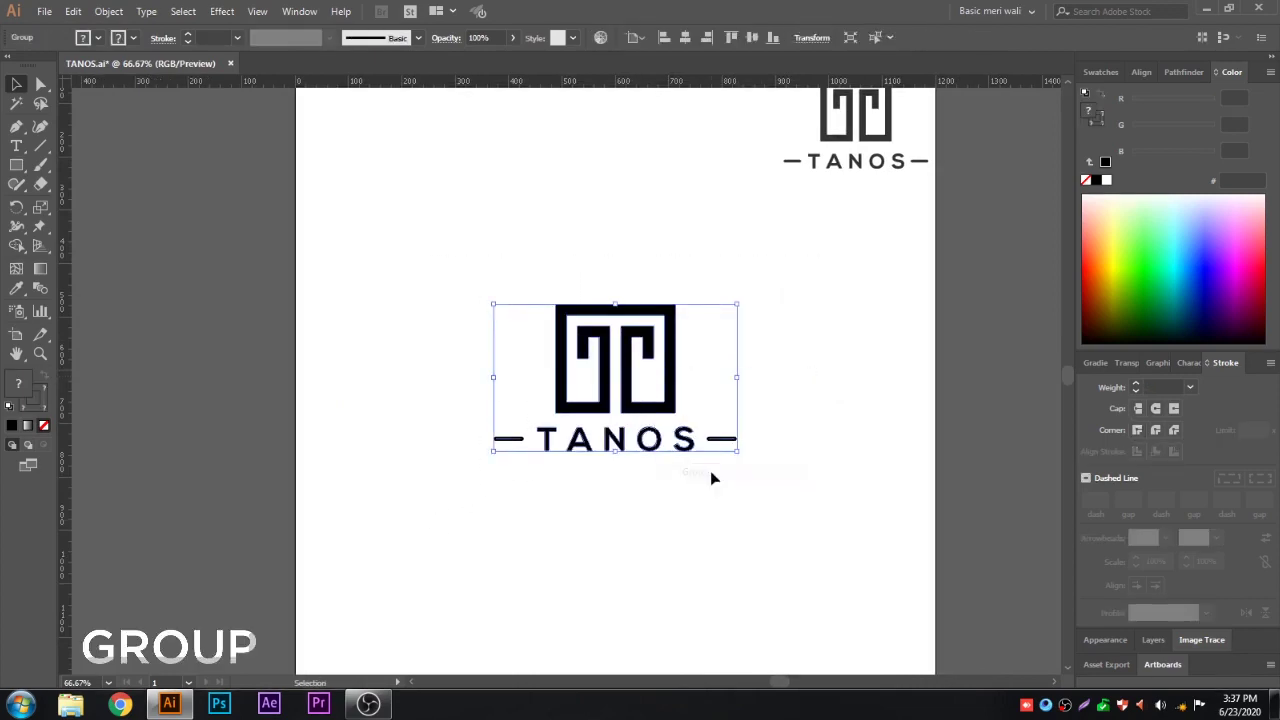
- Expand the logo's fills and strokes into plain shapes
click(109, 11)
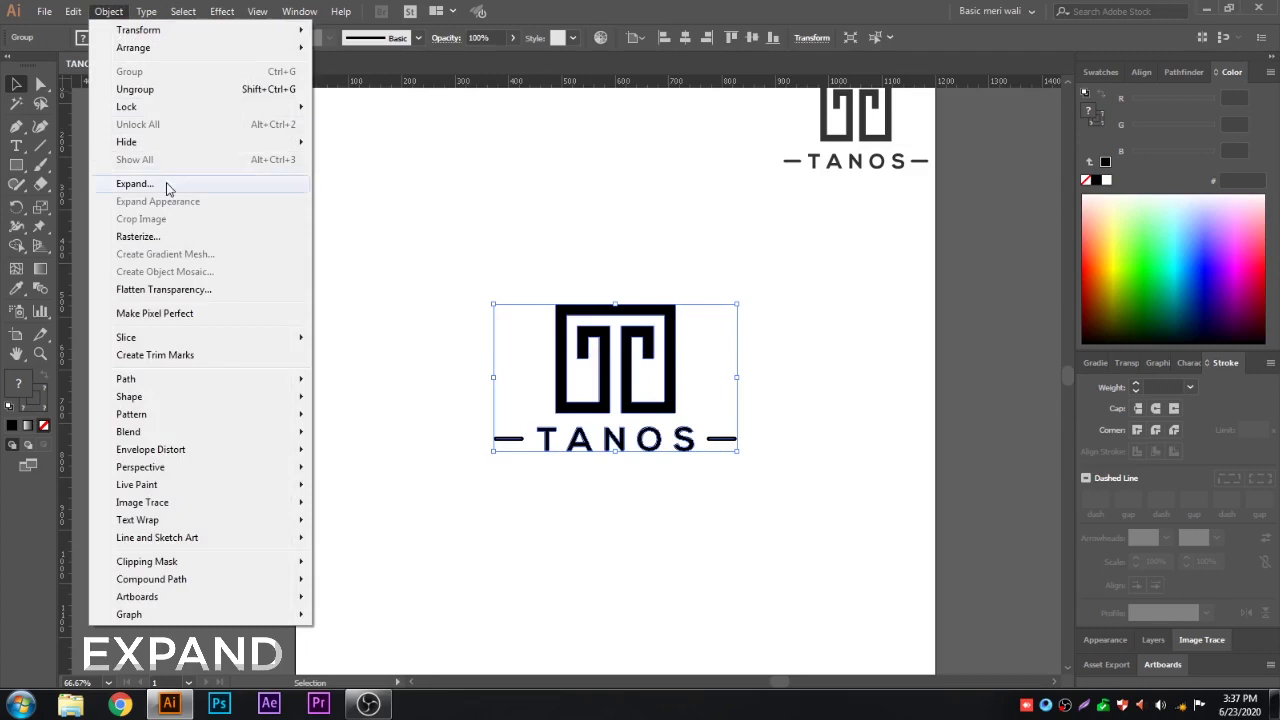
click(131, 183)
click(886, 430)
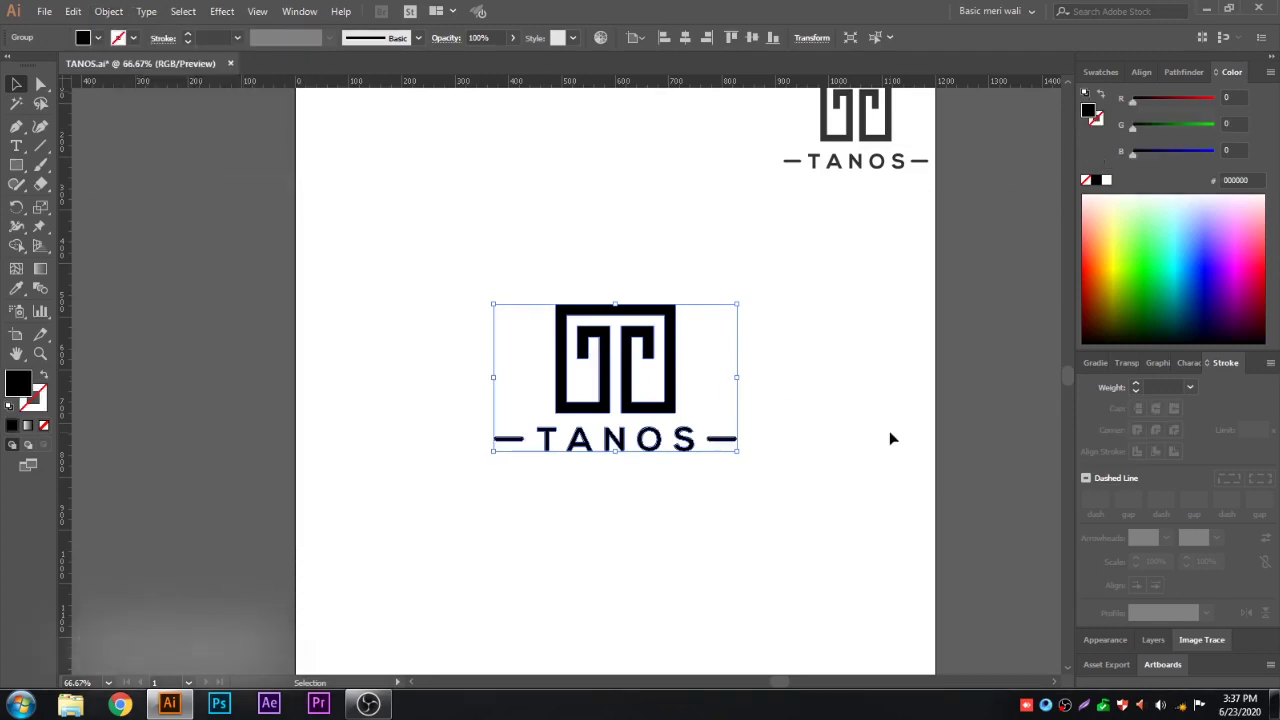
- Fill the grouped logo with a dark grey swatch
click(1100, 72)
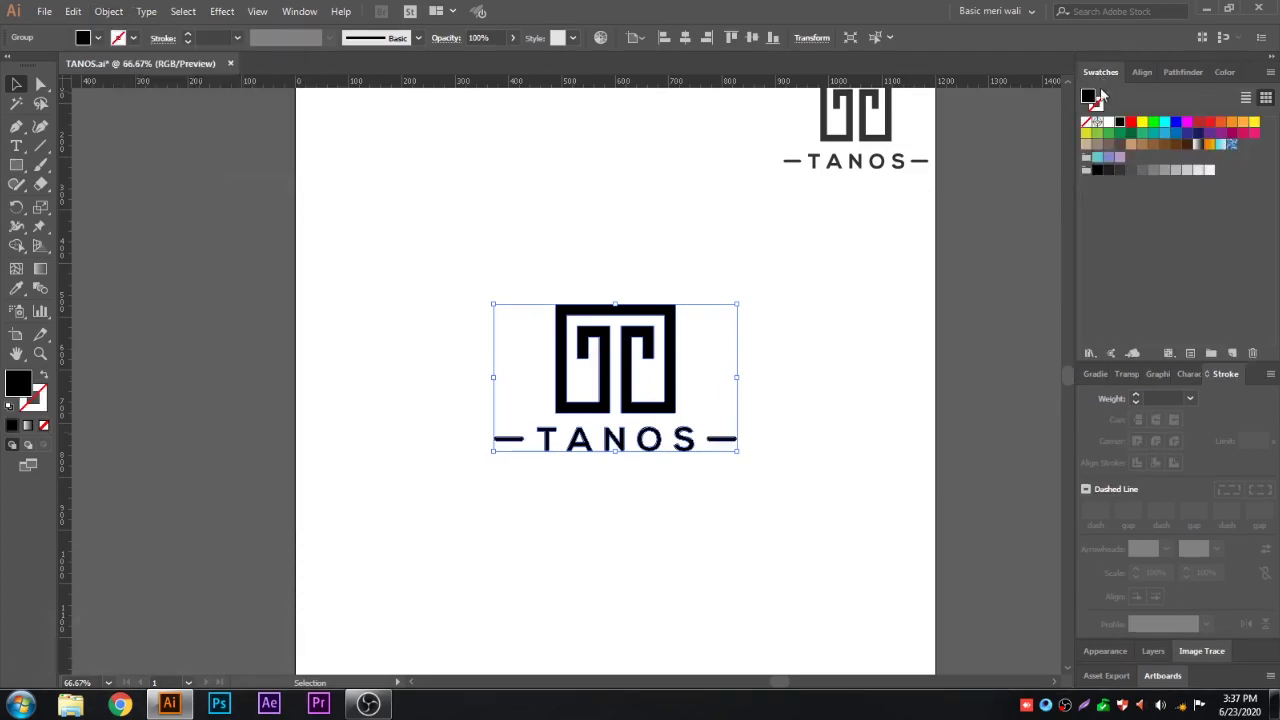
click(1106, 170)
click(1118, 172)
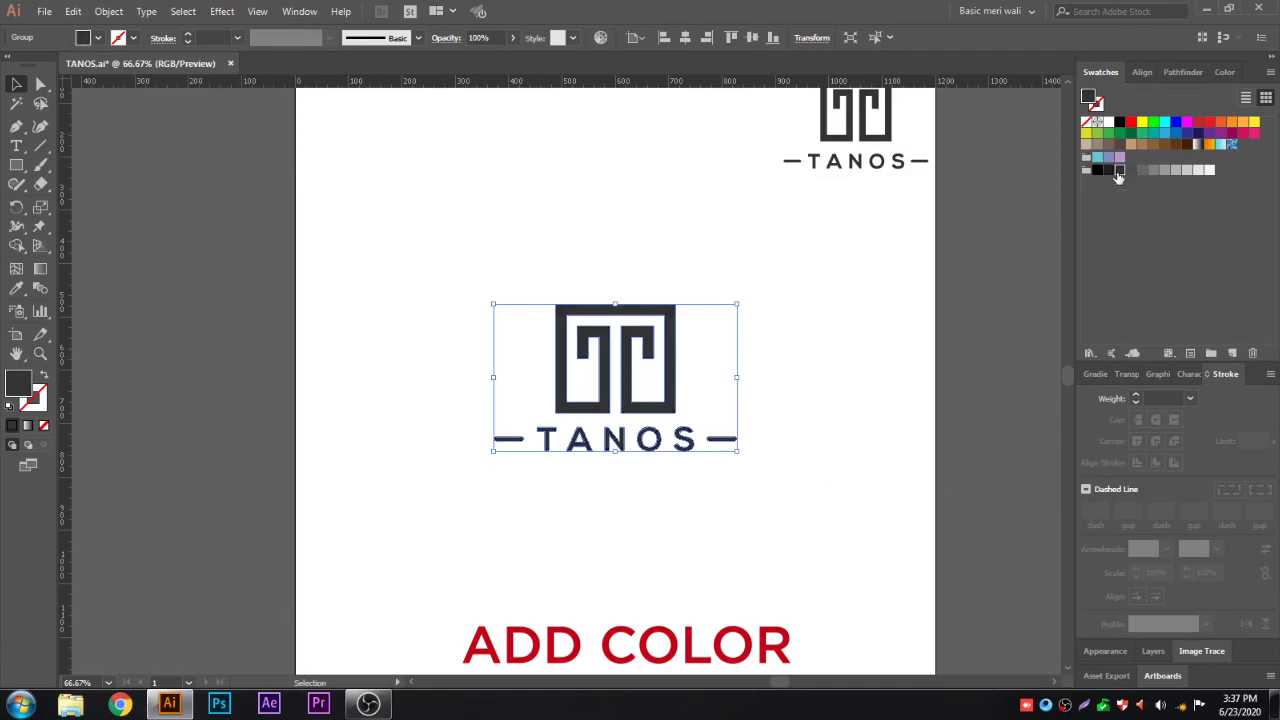
click(804, 285)
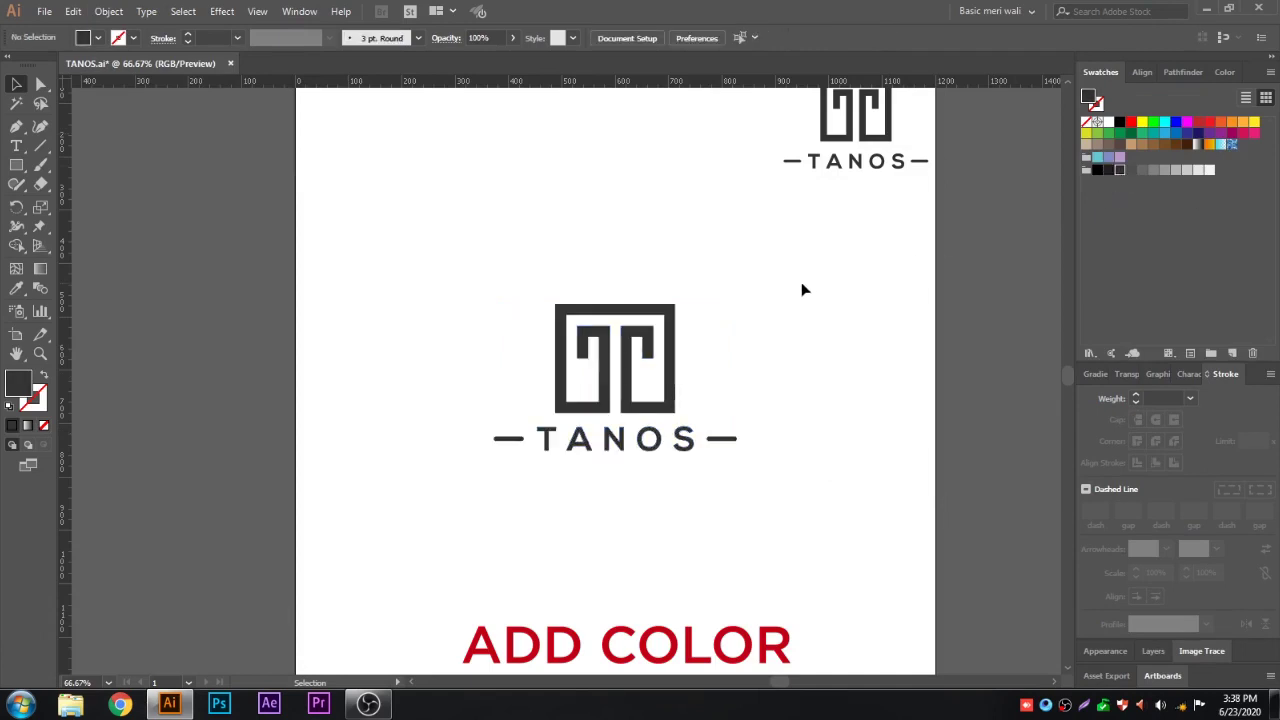
- Delete the small logo copy at the top right and shift the main logo left
drag(806, 280, 715, 304)
click(781, 208)
key(Delete)
drag(580, 390, 548, 391)
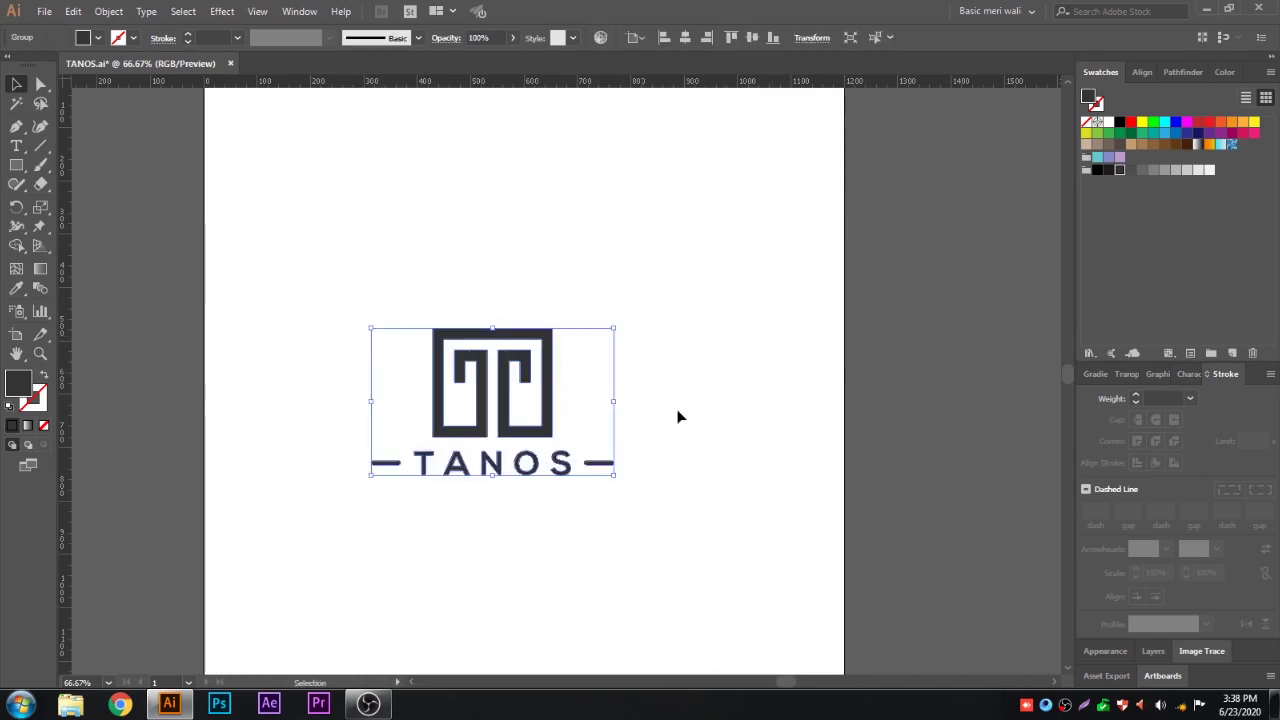
scroll(677, 414, up, 1)
scroll(720, 390, up, 1)
drag(760, 360, 829, 363)
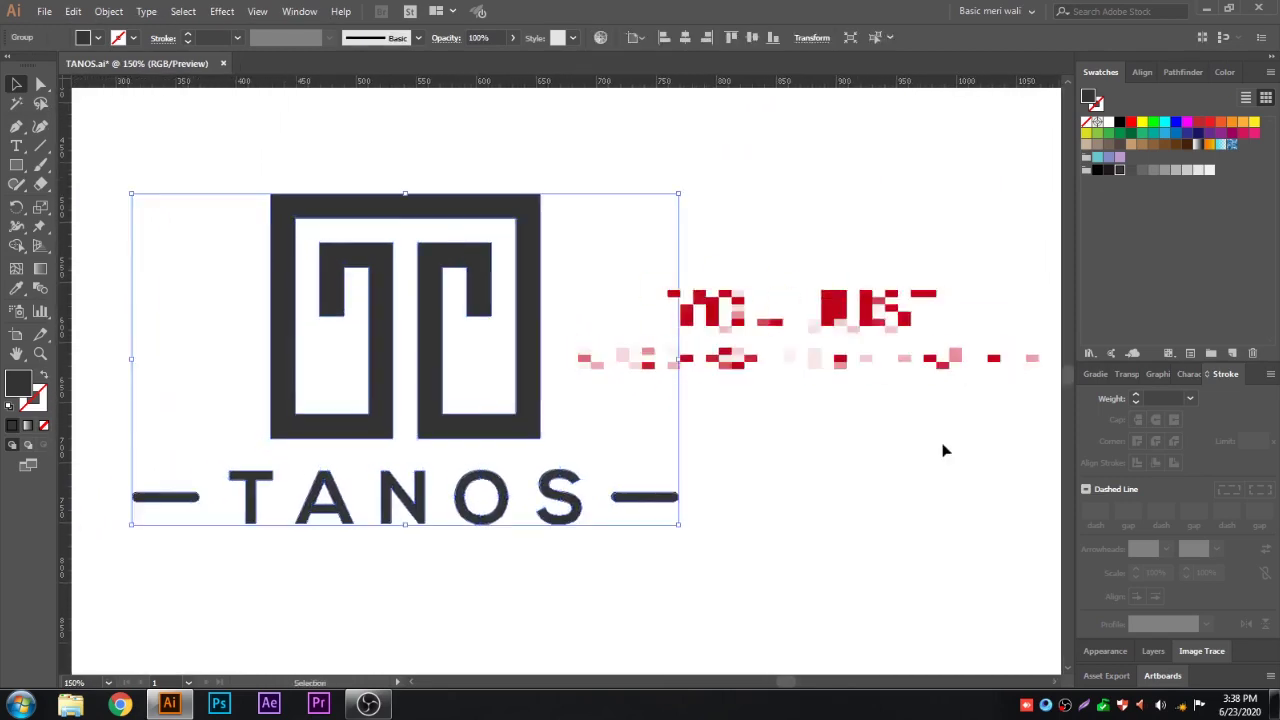
click(936, 451)
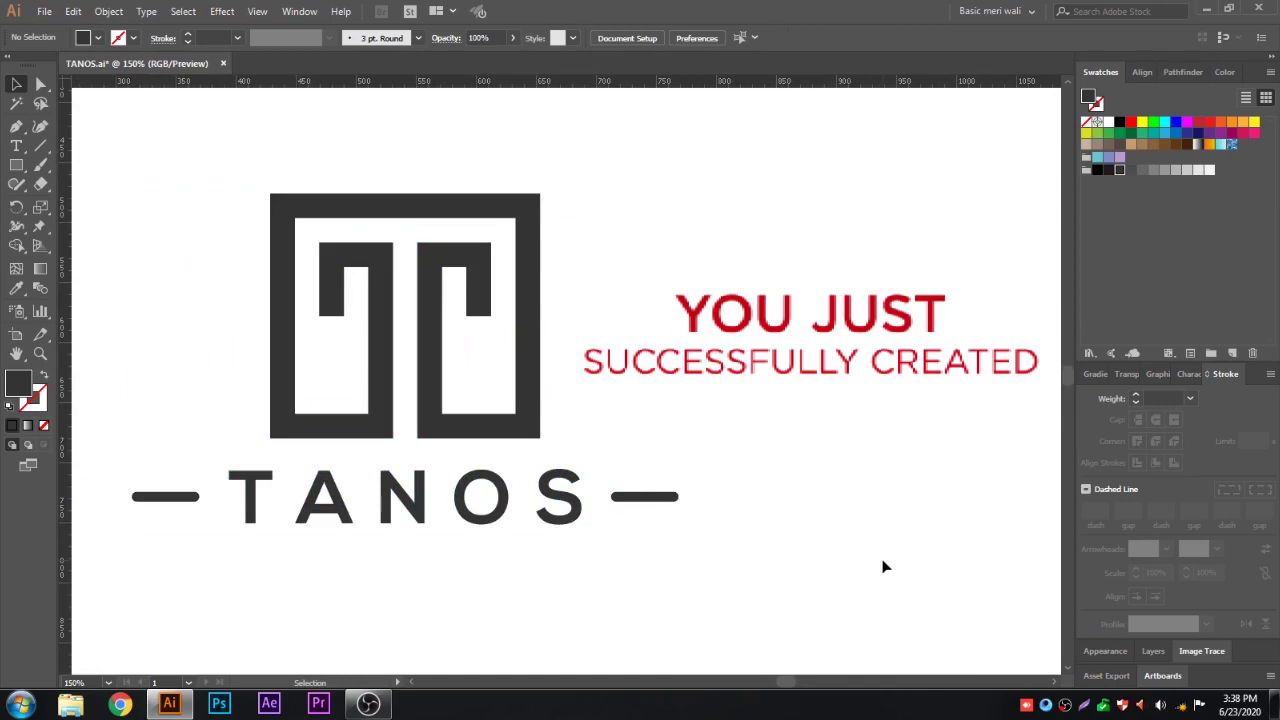